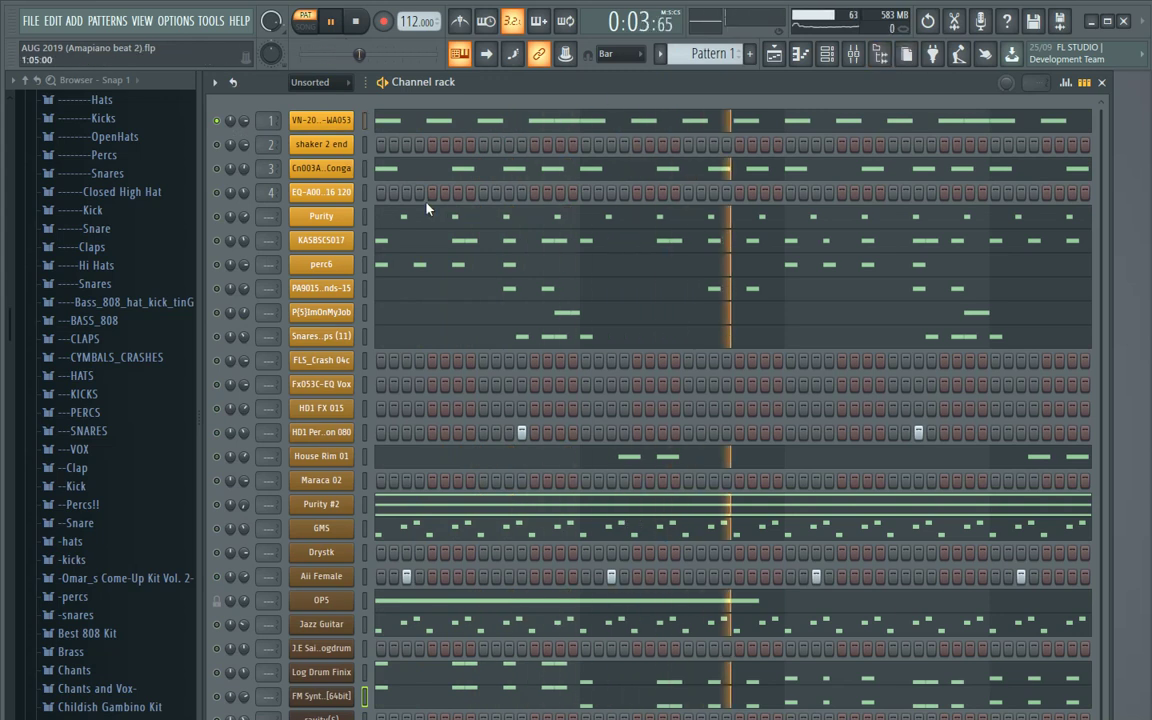
Step: Load Fruity parametric EQ 2 into the first effect slot of mixer track Insert 1
{"action": "left_click", "coordinate": [855, 62]}
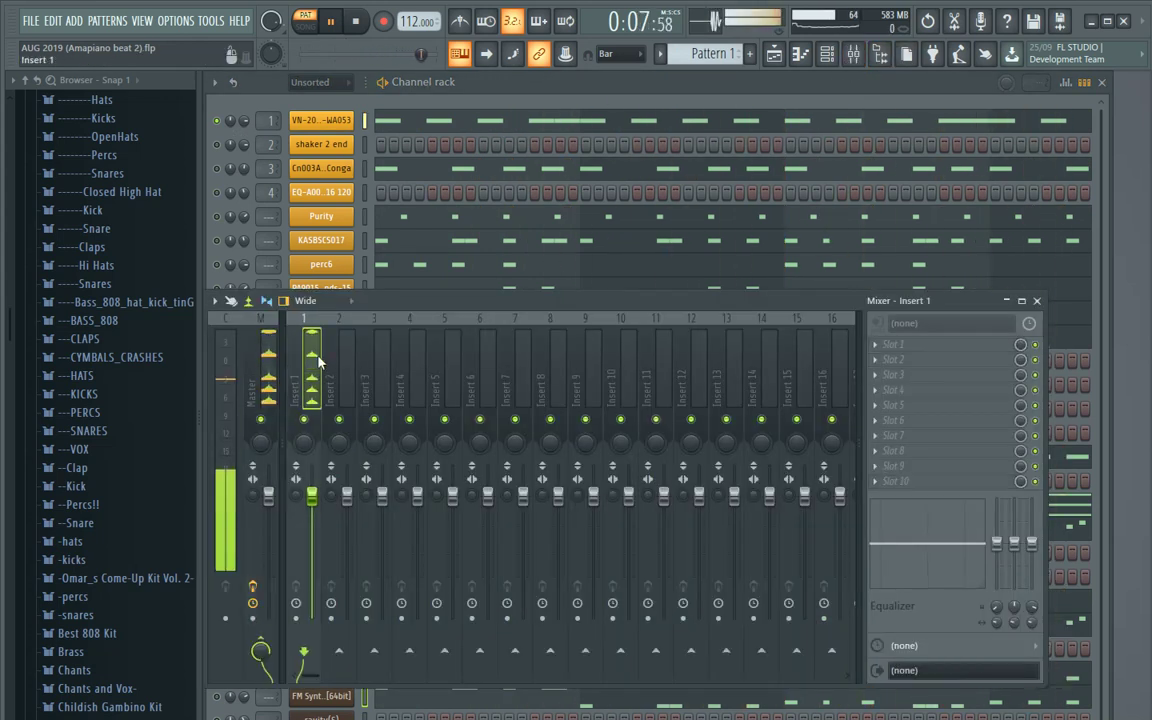
{"action": "left_click", "coordinate": [877, 355]}
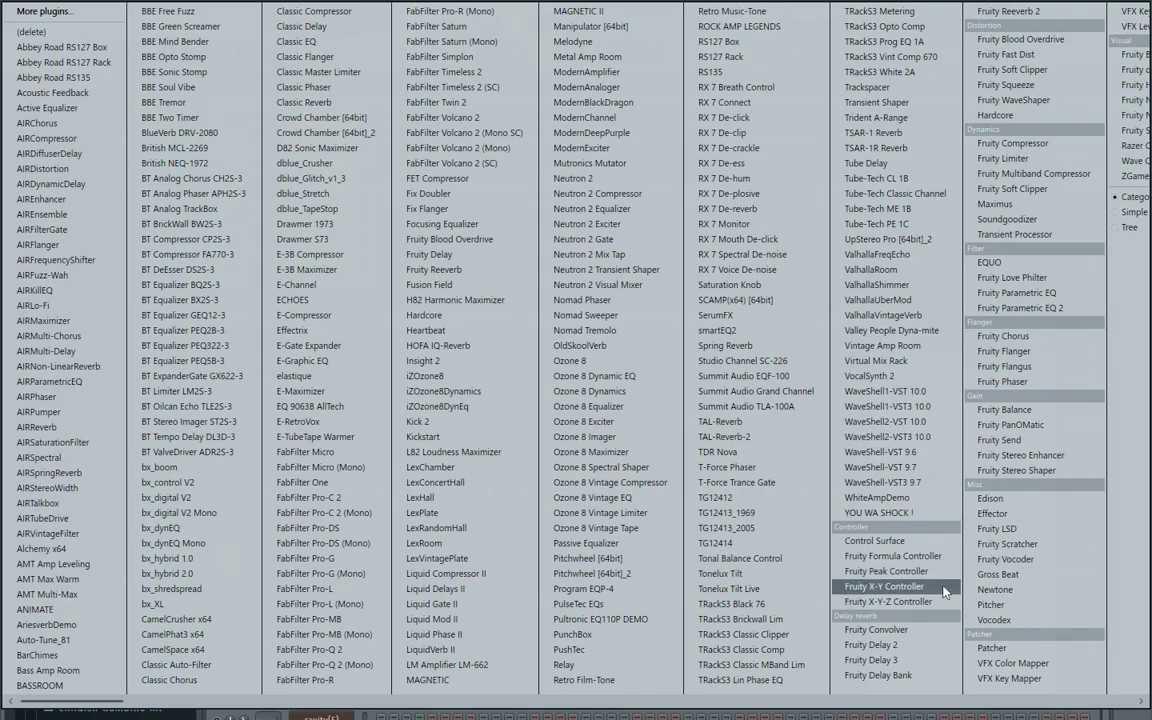
{"action": "left_click", "coordinate": [1033, 318]}
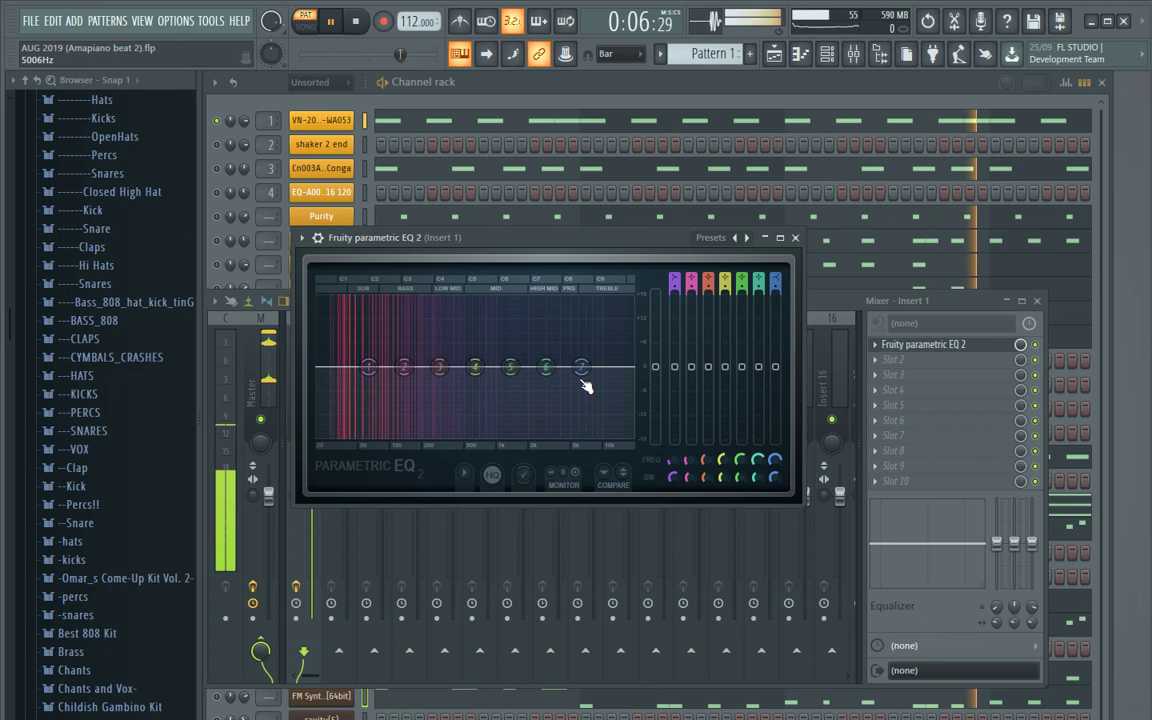
Step: Roll off the highs with EQ band 7 at -18 dB, using the Steep 6 slope and a frequency of about 1903 Hz
{"action": "left_click_drag", "start_coordinate": [581, 367], "coordinate": [570, 437]}
{"action": "left_click_drag", "start_coordinate": [776, 288], "coordinate": [777, 276]}
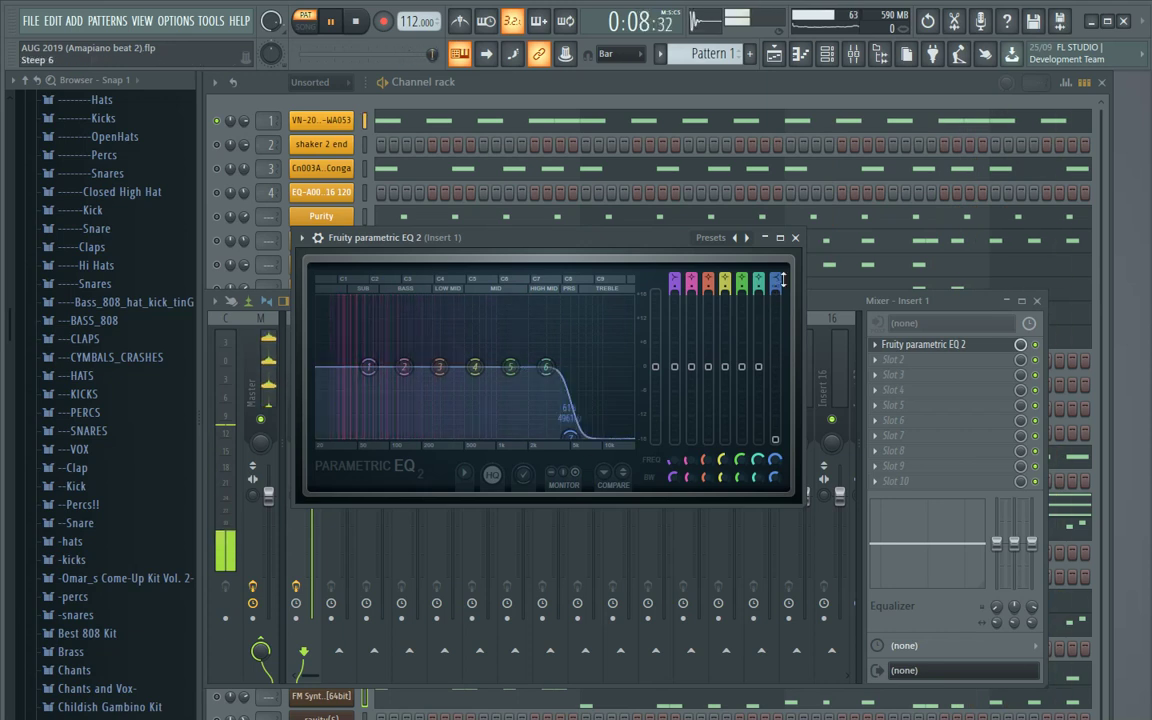
{"action": "left_click_drag", "start_coordinate": [570, 437], "coordinate": [530, 436]}
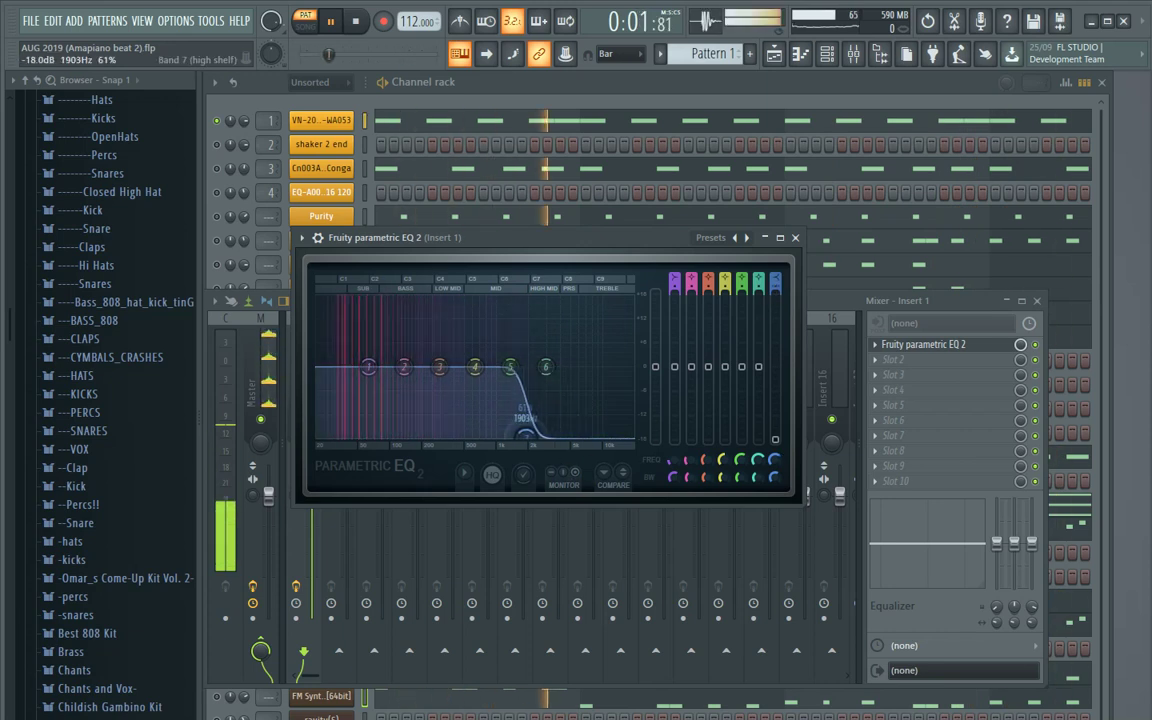
Step: Cut the sub frequencies with EQ band 1, boost the bass slightly with band 2, and return to the channel rack
{"action": "left_click_drag", "start_coordinate": [404, 367], "coordinate": [338, 400]}
{"action": "left_click", "coordinate": [847, 308]}
{"action": "left_click", "coordinate": [910, 348]}
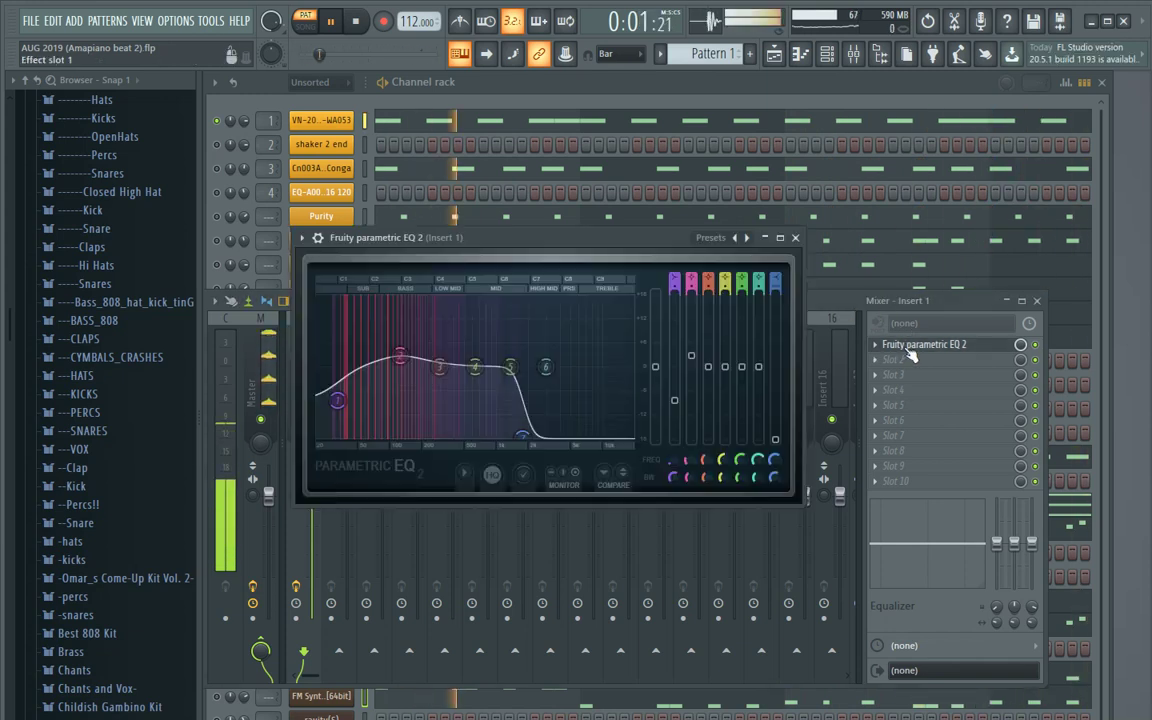
{"action": "left_click_drag", "start_coordinate": [355, 405], "coordinate": [352, 409]}
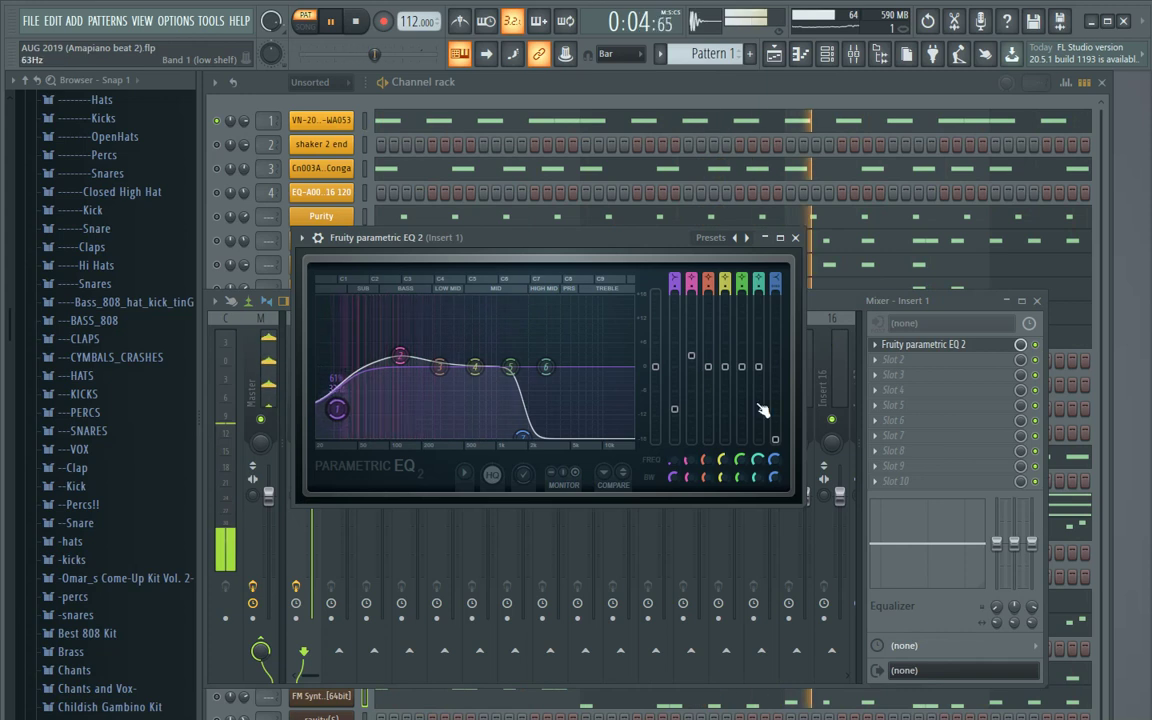
{"action": "left_click", "coordinate": [829, 308]}
{"action": "left_click", "coordinate": [575, 103]}
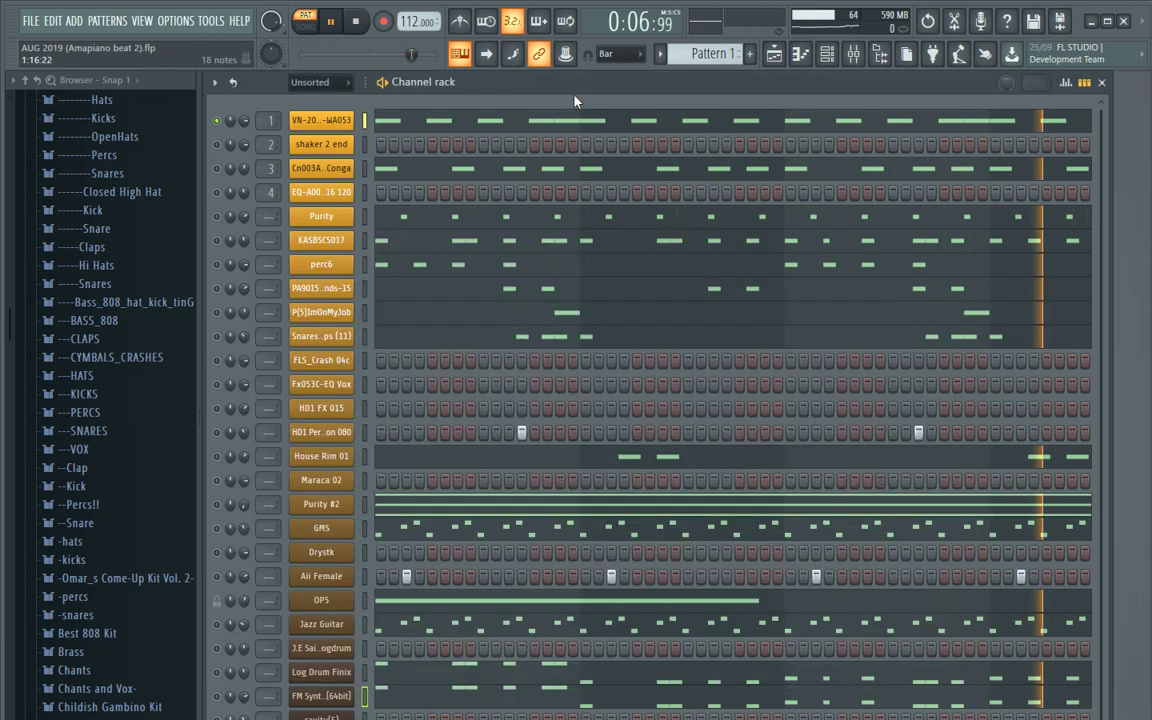
Step: Unmute the conga, Purity, percussion, snare, GMS, Aii Female, Jazz Guitar and Log Drum Finix channels one by one during playback, and stop
{"action": "left_click", "coordinate": [218, 220]}
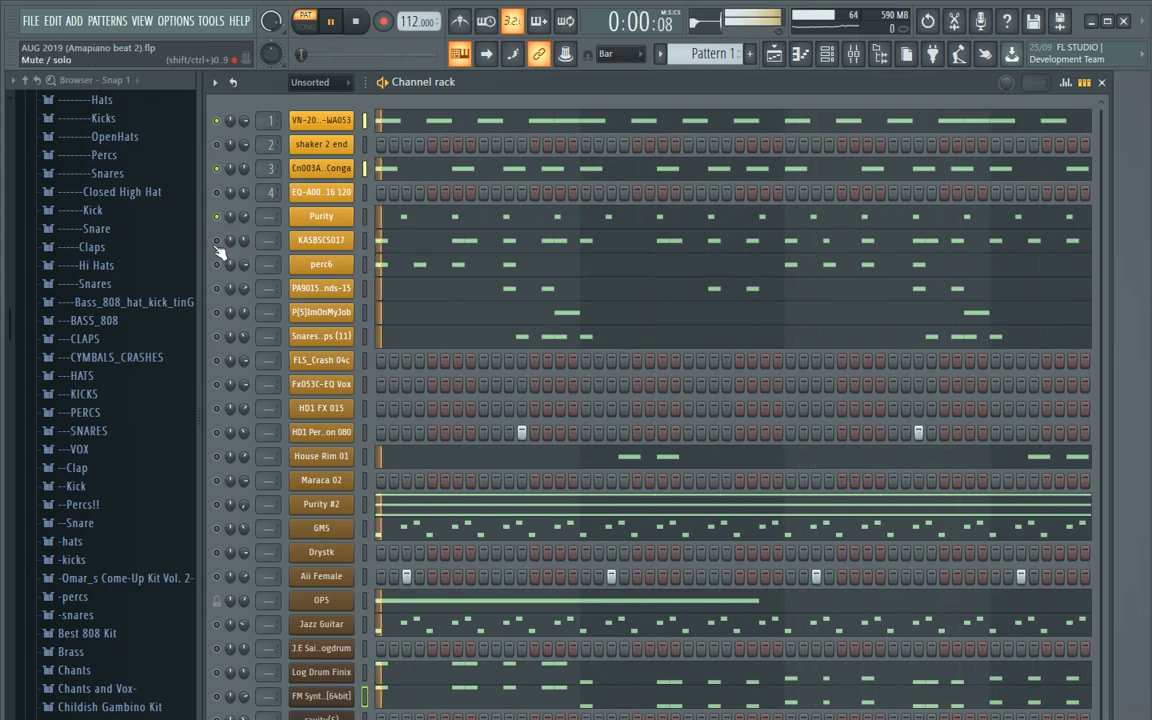
{"action": "left_click", "coordinate": [217, 530]}
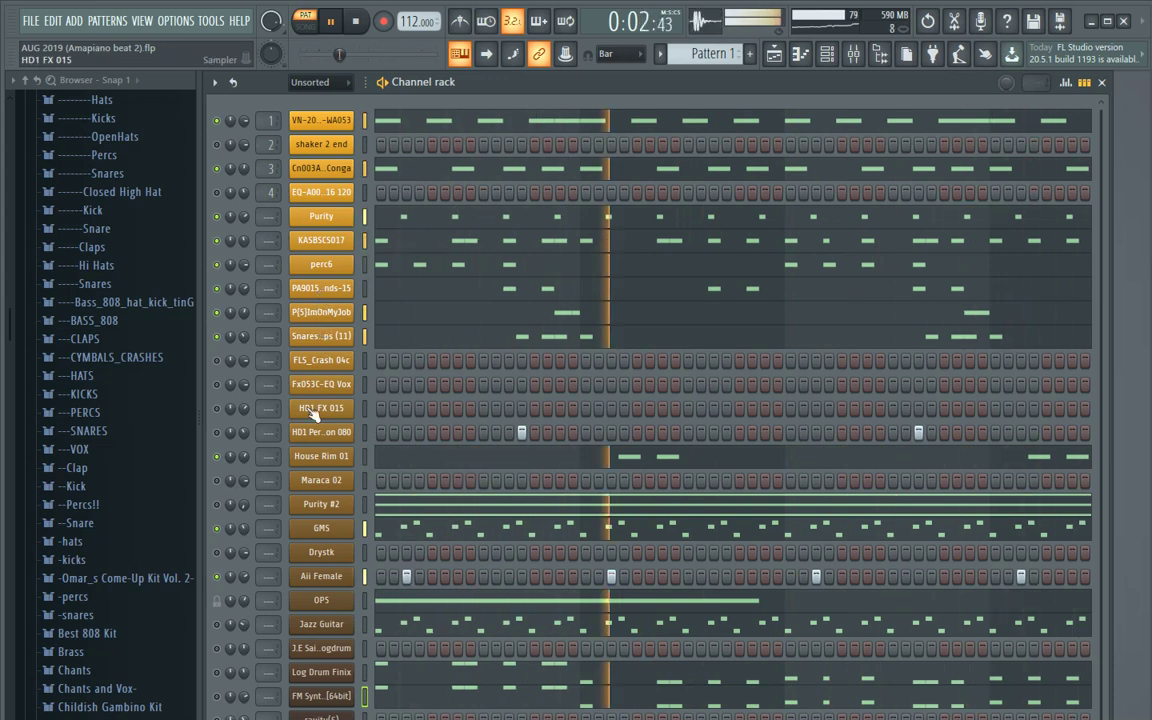
{"action": "scroll", "coordinate": [314, 398], "scroll_direction": "down", "scroll_amount": 1}
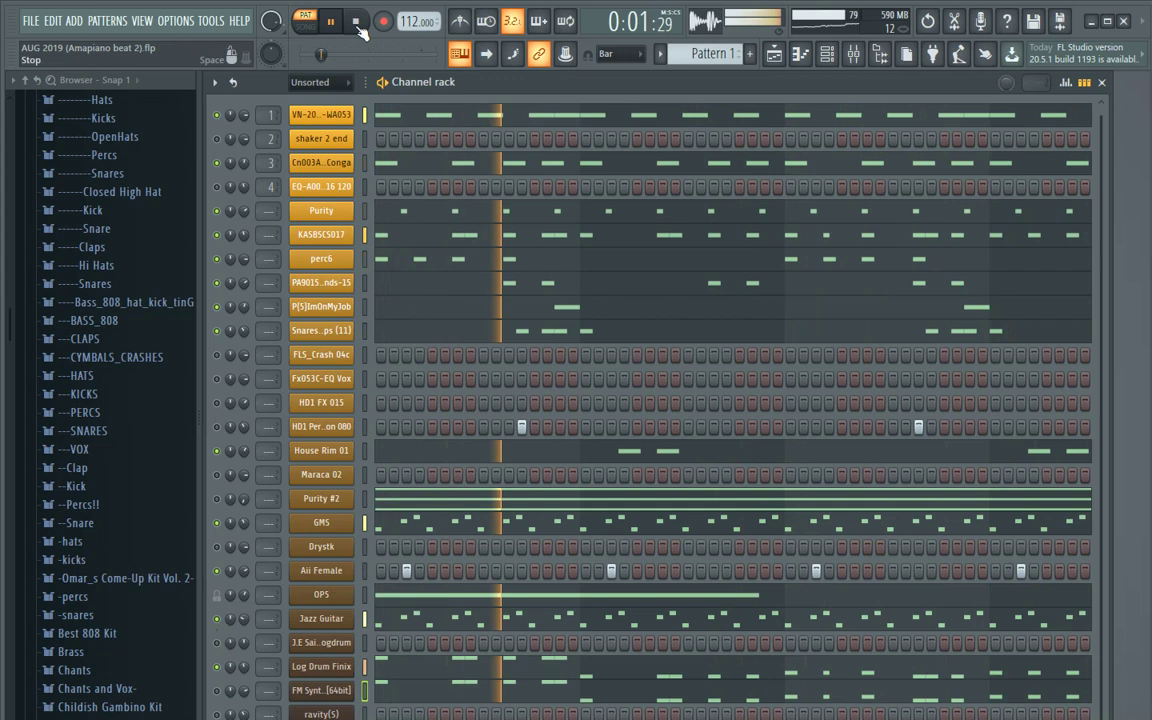
{"action": "key", "text": "space"}
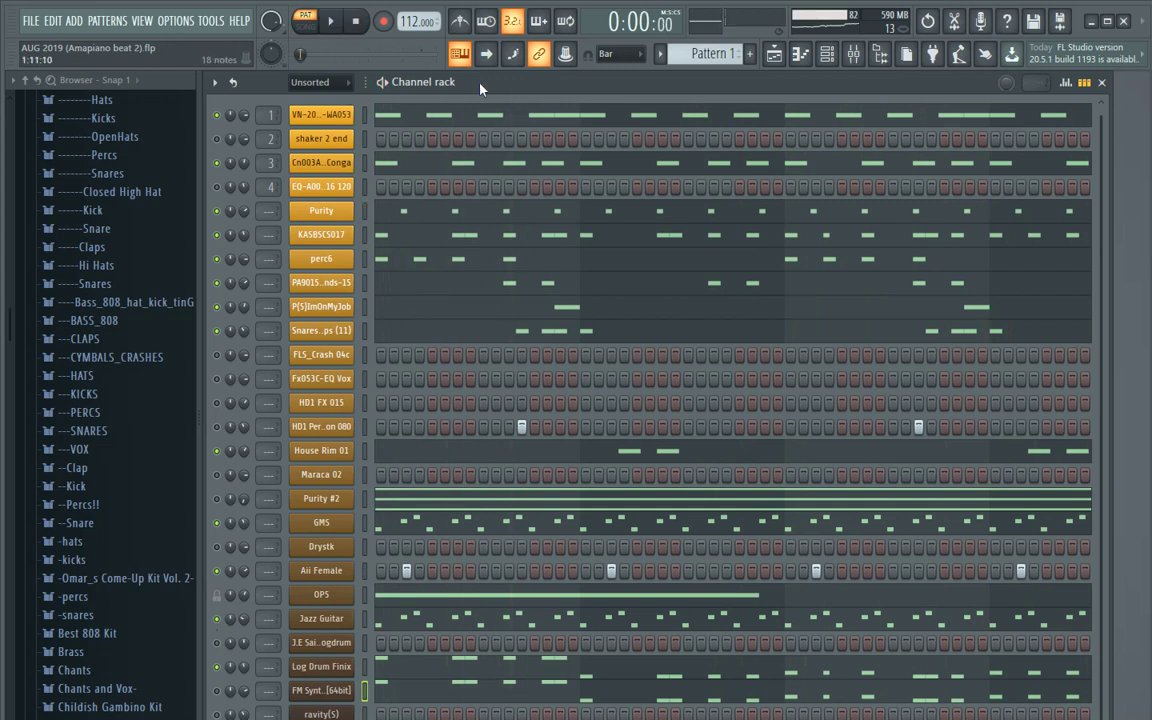
Step: Switch to the VN-20..WA053 pattern, unmute all channels and start playback
{"action": "scroll", "coordinate": [706, 50], "scroll_direction": "down", "scroll_amount": 1}
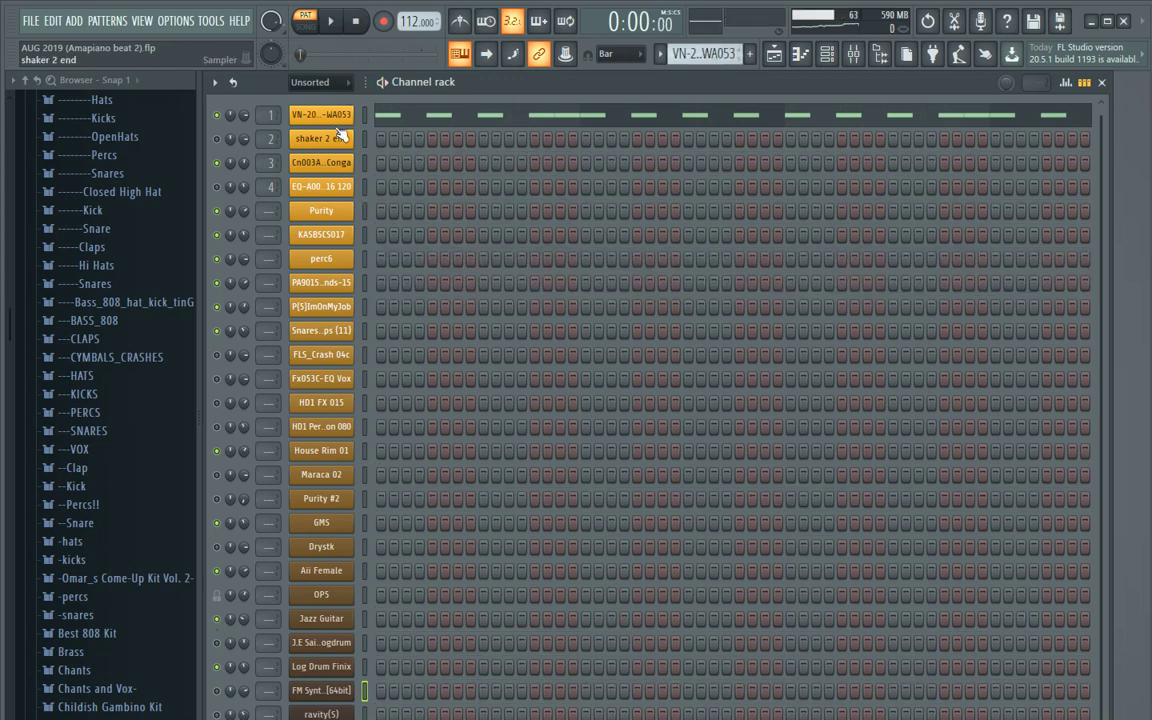
{"action": "right_click", "coordinate": [219, 118]}
{"action": "left_click", "coordinate": [234, 128]}
{"action": "right_click", "coordinate": [219, 115]}
{"action": "left_click", "coordinate": [238, 122]}
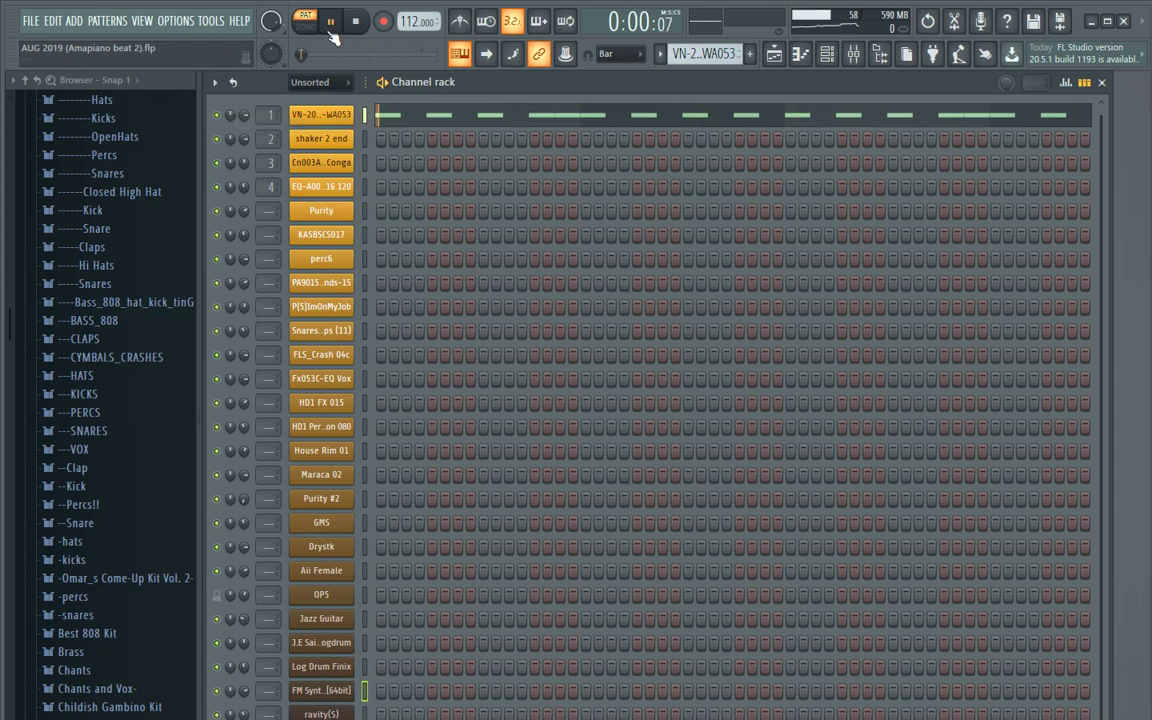
Step: Examine the note placement of the VN-20160209-WA053 channel in the piano roll while it plays
{"action": "left_click", "coordinate": [398, 117]}
{"action": "scroll", "coordinate": [526, 121], "scroll_direction": "down", "scroll_amount": 5}
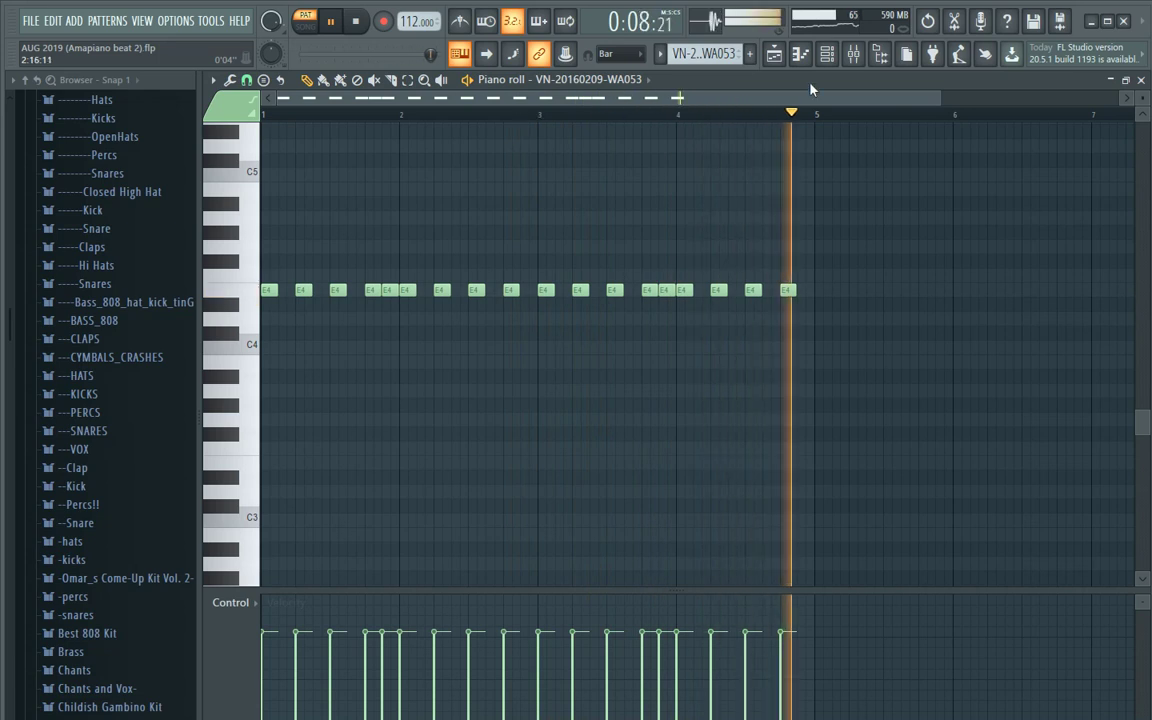
{"action": "left_click", "coordinate": [827, 56]}
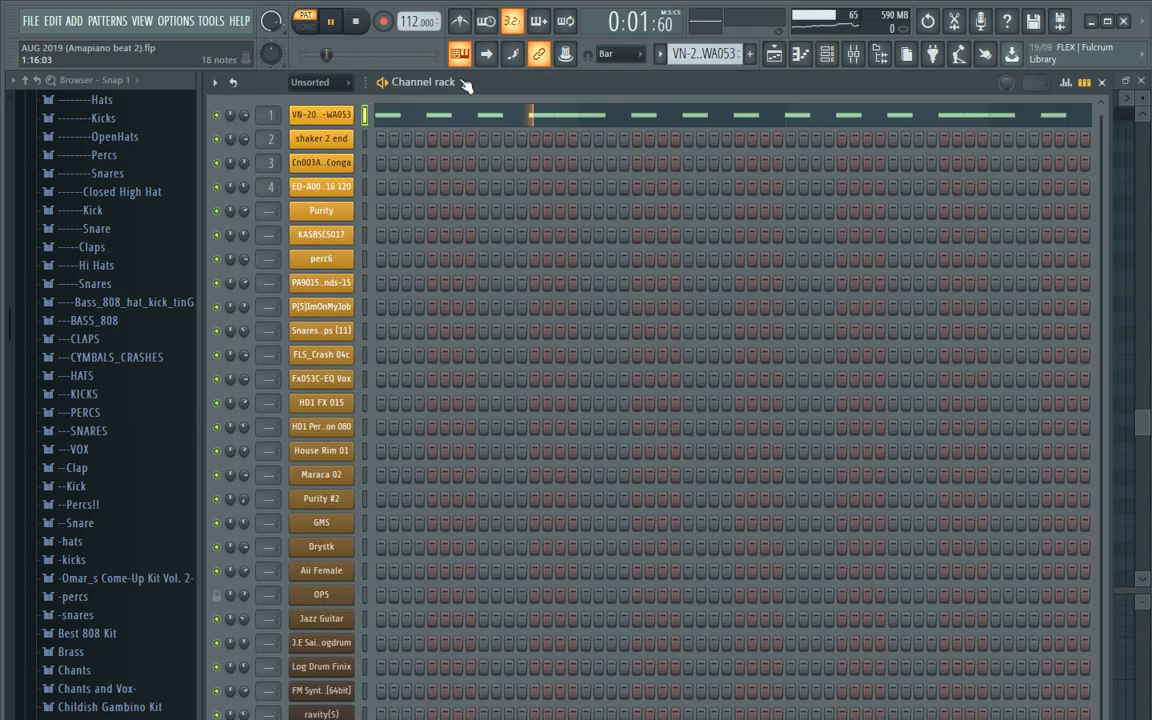
Step: Switch to the Cn003A-EQ Conga pattern, play it and examine its notes in the piano roll
{"action": "scroll", "coordinate": [710, 47], "scroll_direction": "down", "scroll_amount": 2}
{"action": "left_click", "coordinate": [482, 166]}
{"action": "key", "text": "space"}
{"action": "scroll", "coordinate": [350, 220], "scroll_direction": "up", "scroll_amount": 3}
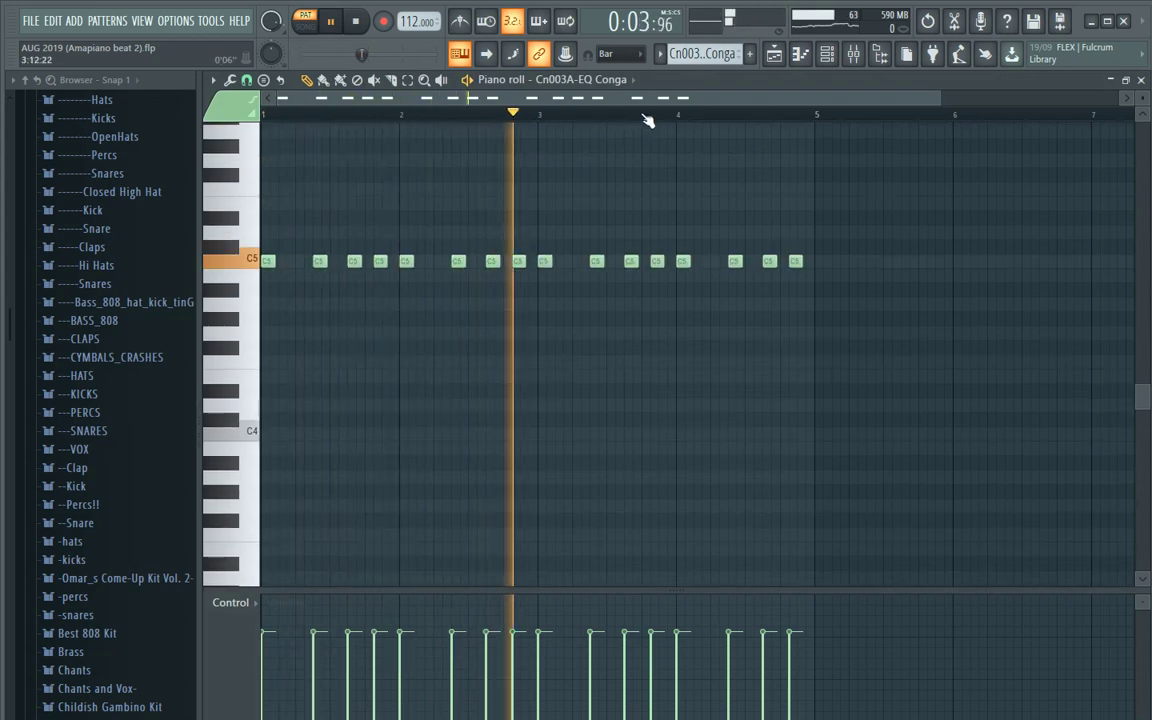
{"action": "left_click", "coordinate": [827, 55]}
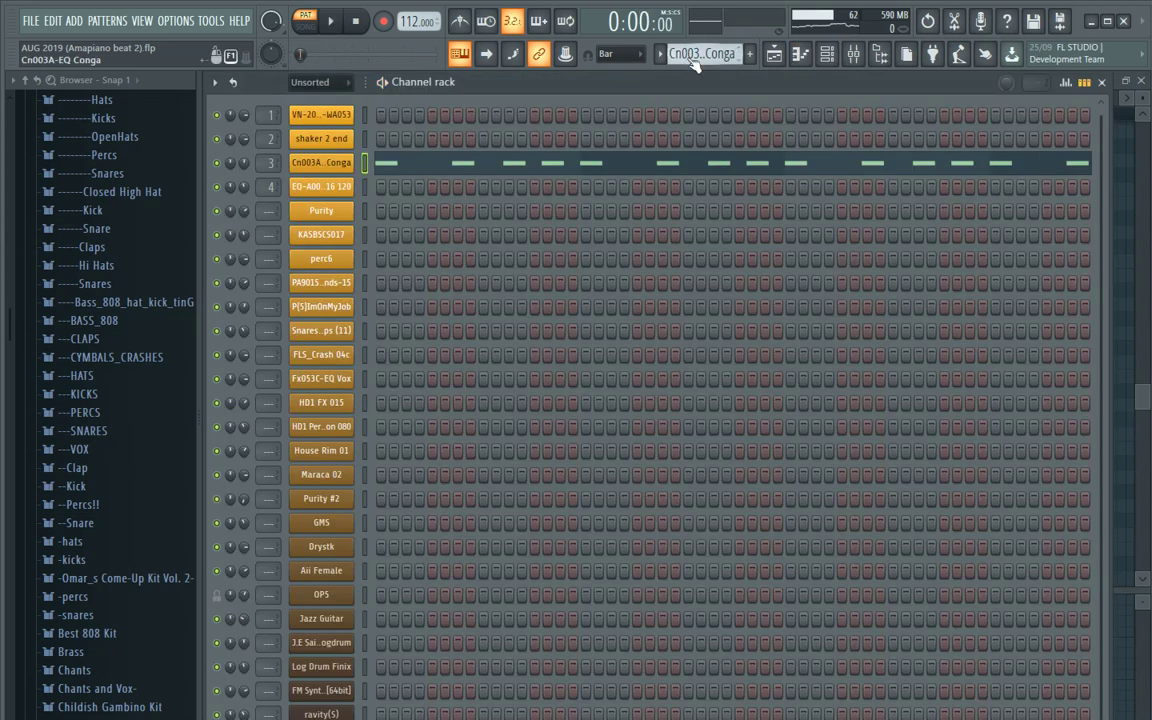
Step: Switch to the Purity pattern and examine the Purity instrument's preset and its piano roll notes
{"action": "scroll", "coordinate": [686, 58], "scroll_direction": "down", "scroll_amount": 2}
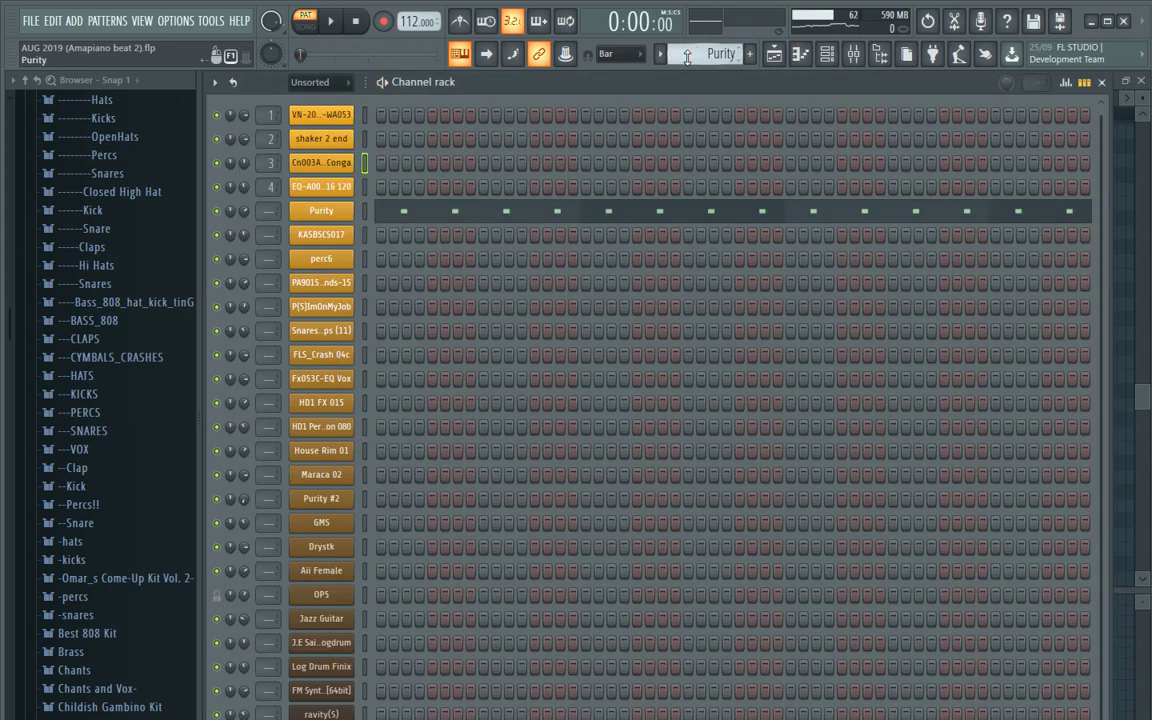
{"action": "left_click", "coordinate": [318, 211]}
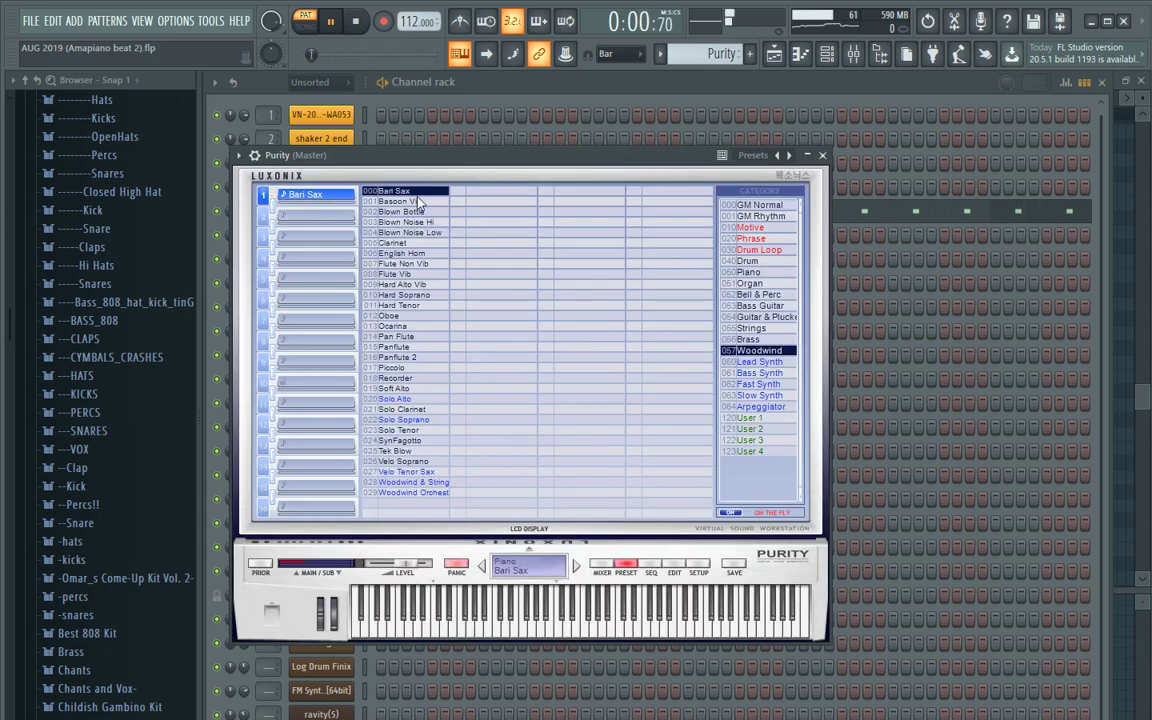
{"action": "left_click", "coordinate": [522, 98]}
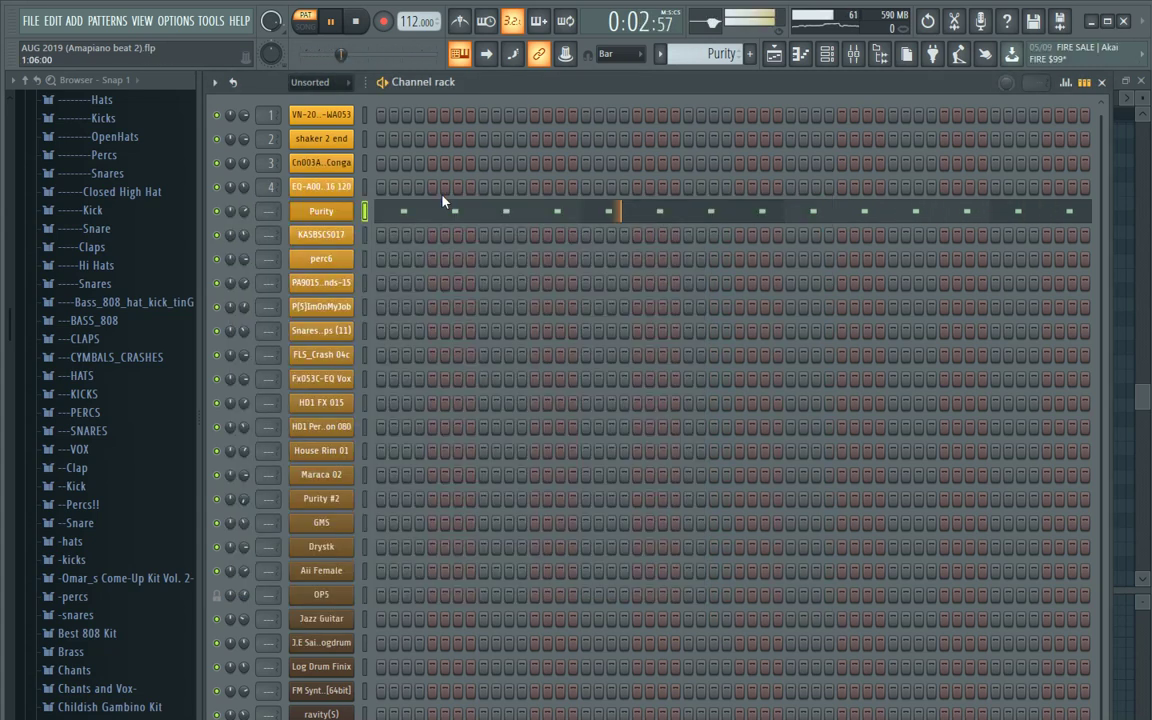
{"action": "left_click", "coordinate": [451, 211]}
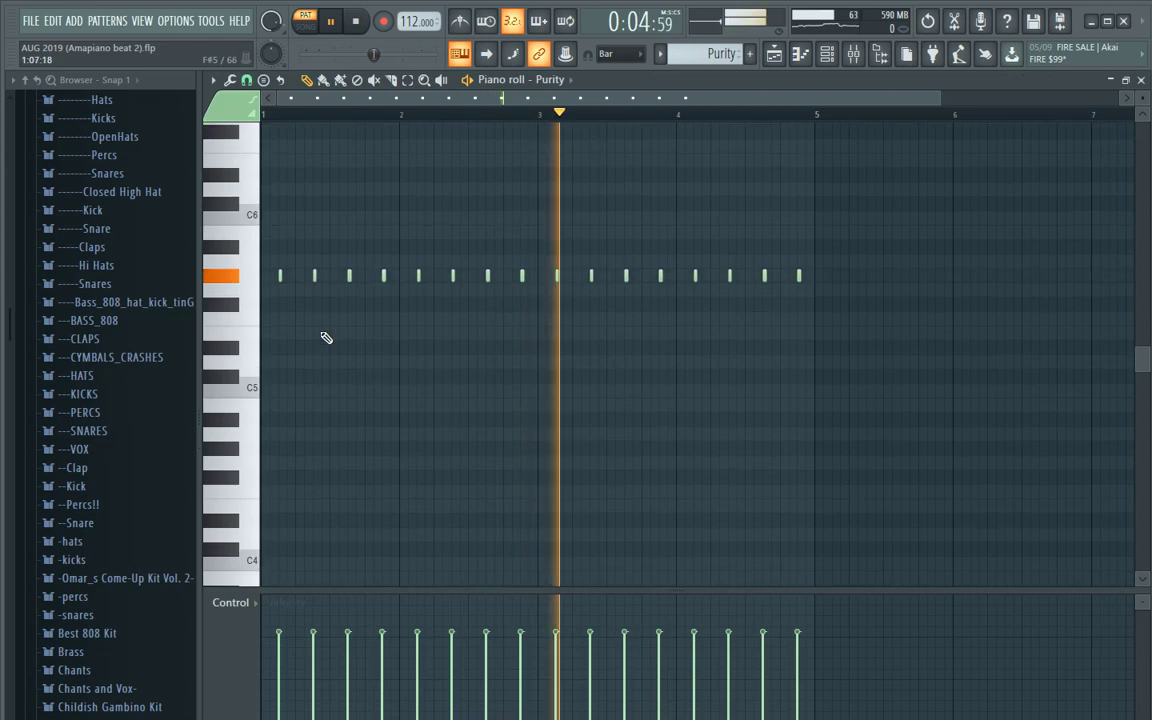
{"action": "left_click", "coordinate": [818, 62]}
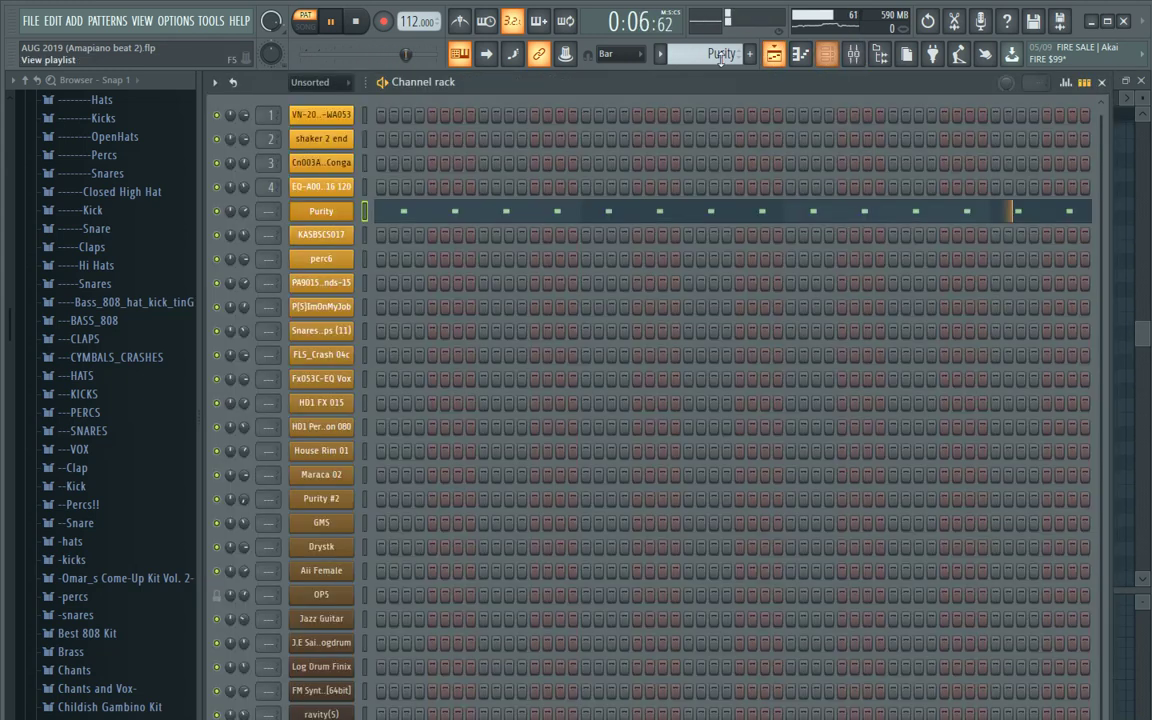
Step: Switch to the KASBSCS017 pattern and examine its notes in the piano roll
{"action": "scroll", "coordinate": [720, 58], "scroll_direction": "down", "scroll_amount": 1}
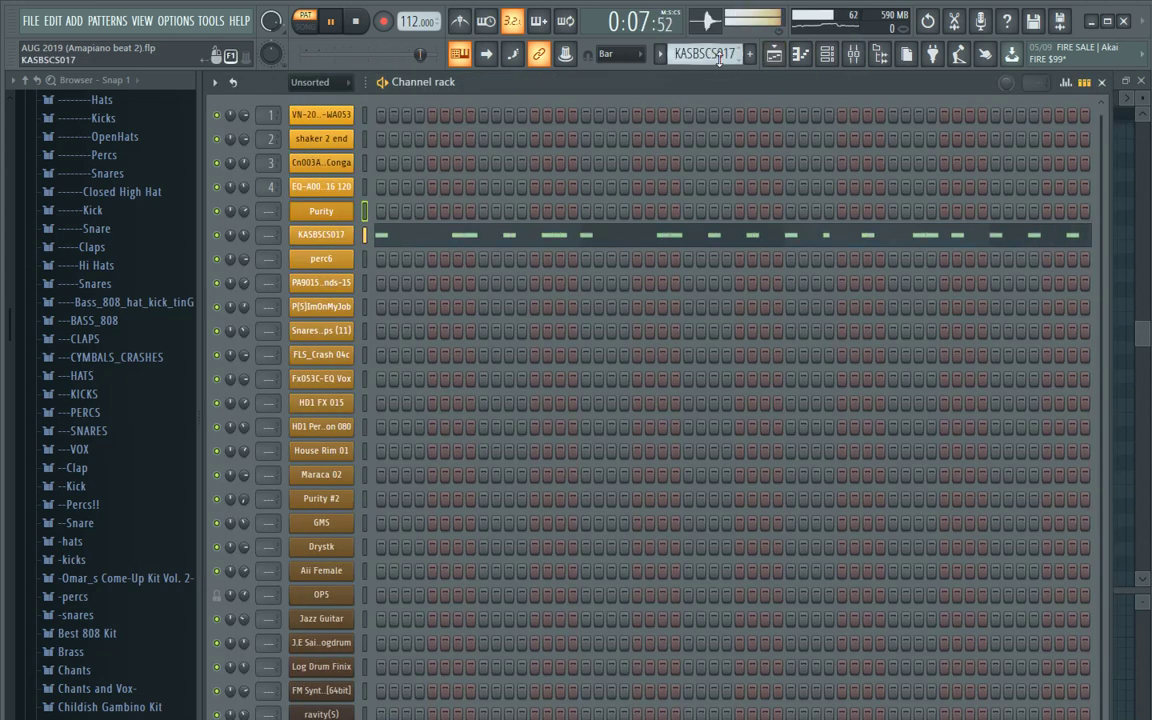
{"action": "left_click", "coordinate": [394, 240]}
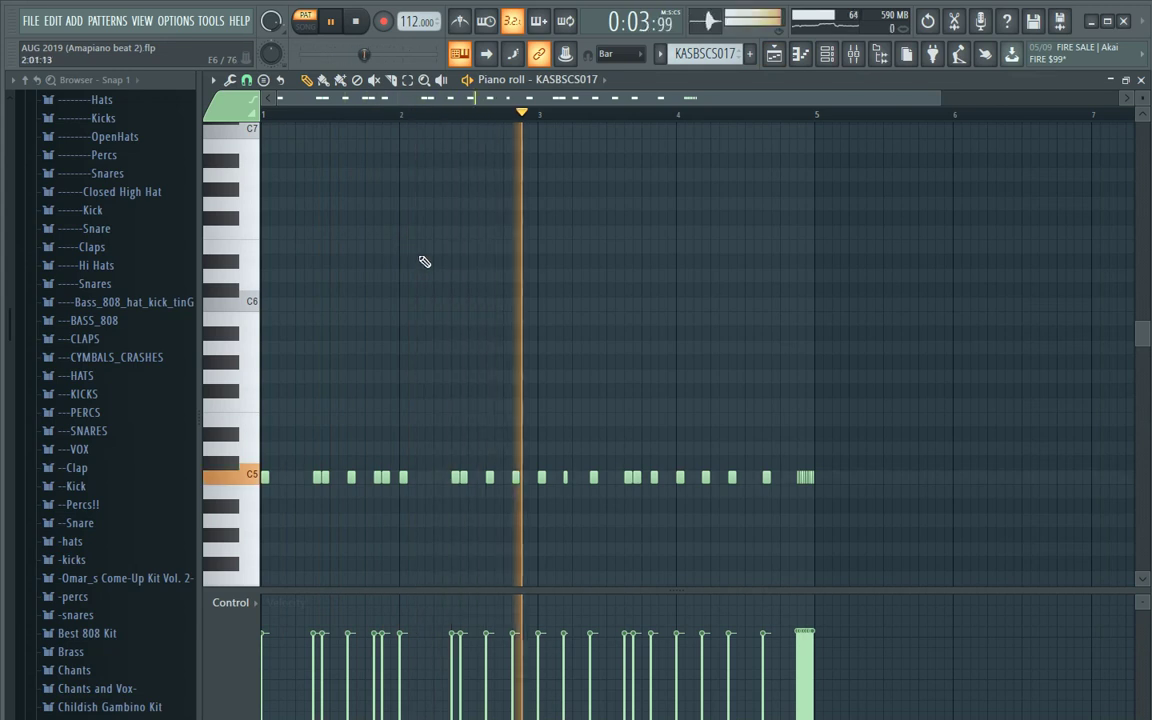
{"action": "left_click", "coordinate": [826, 58]}
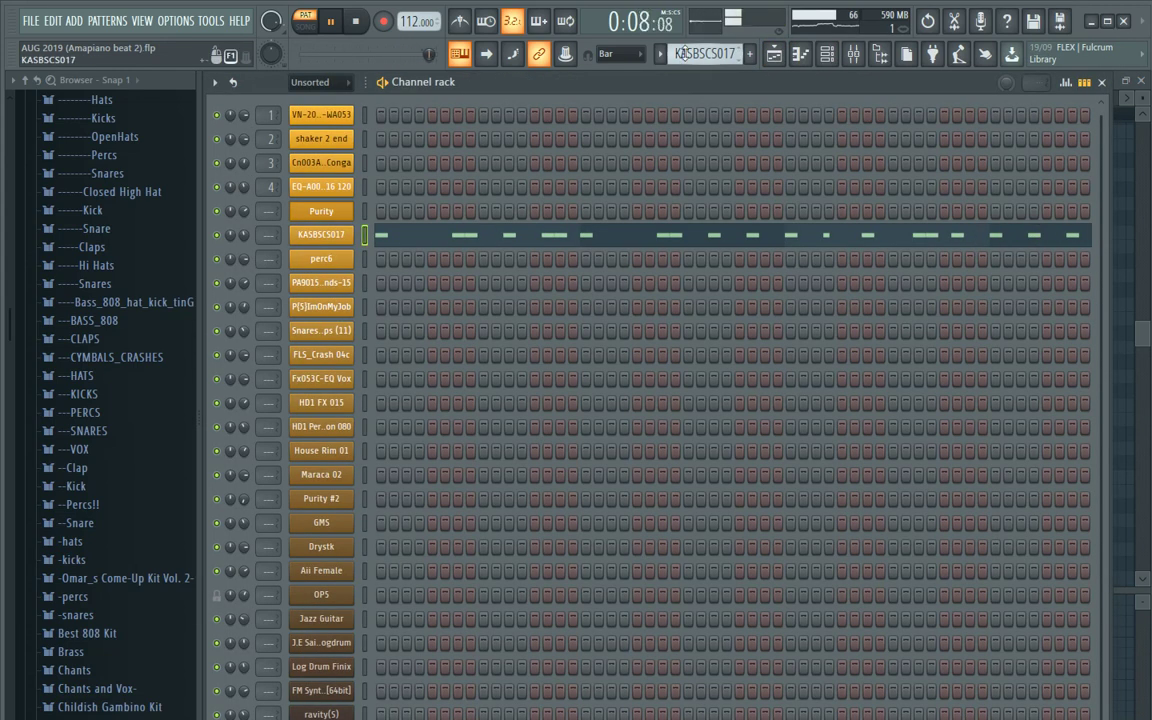
Step: Switch to the perc6 pattern and examine its notes in the piano roll
{"action": "scroll", "coordinate": [683, 54], "scroll_direction": "down", "scroll_amount": 1}
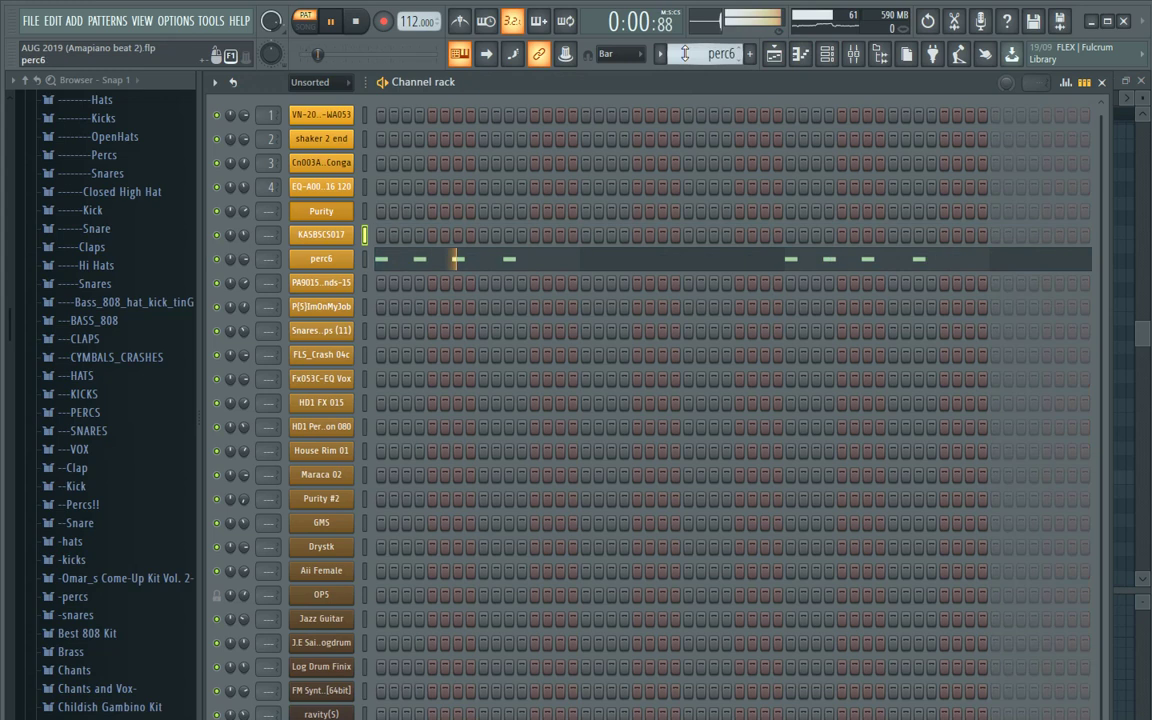
{"action": "left_click", "coordinate": [520, 261]}
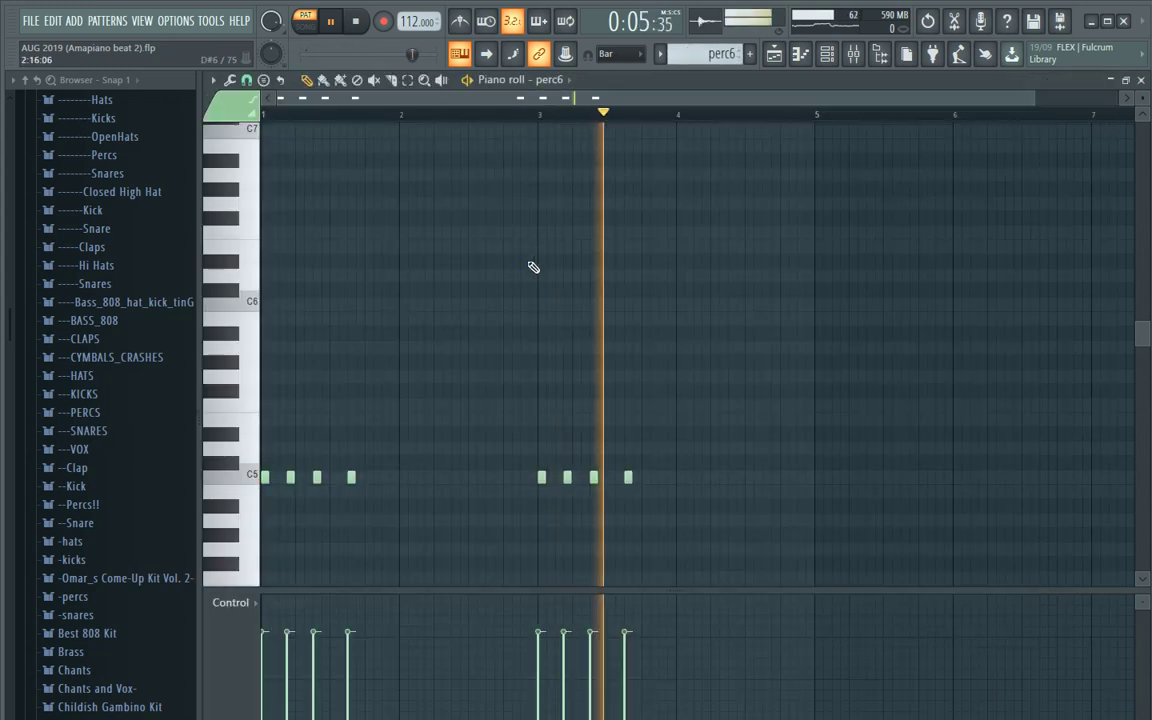
{"action": "left_click", "coordinate": [826, 54]}
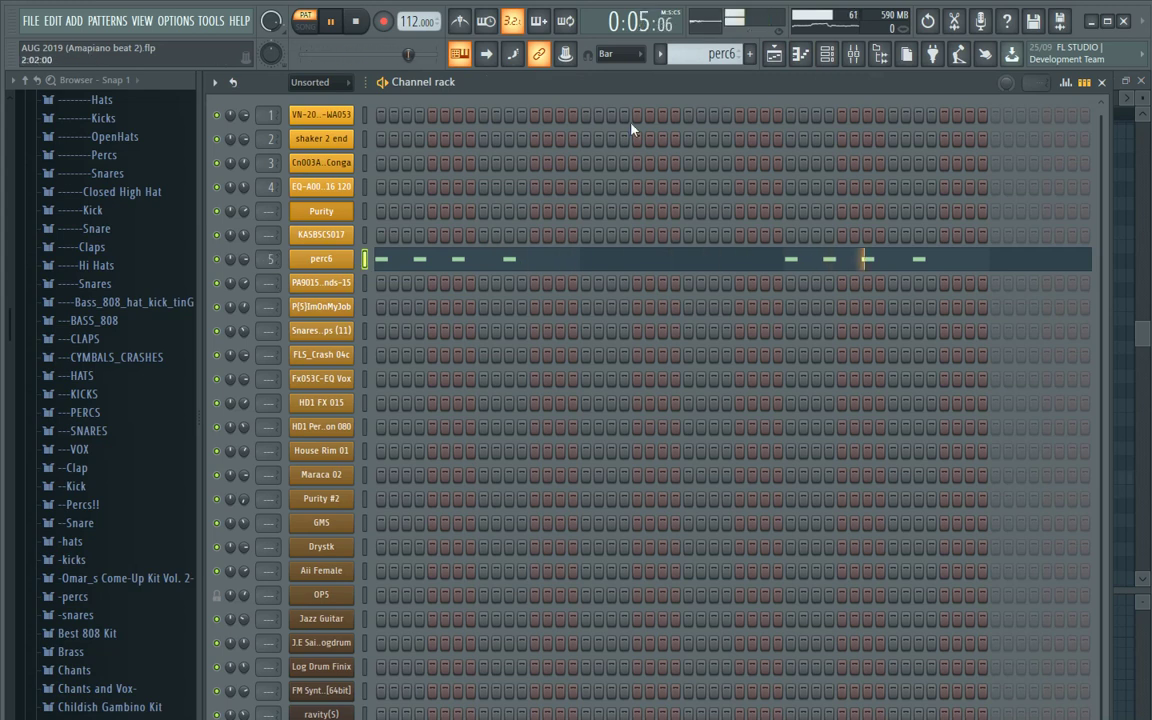
Step: Add Fruity parametric EQ 2 to perc6's mixer track Insert 5, cutting the lows with band 1 and the highs with band 7
{"action": "left_click", "coordinate": [858, 56]}
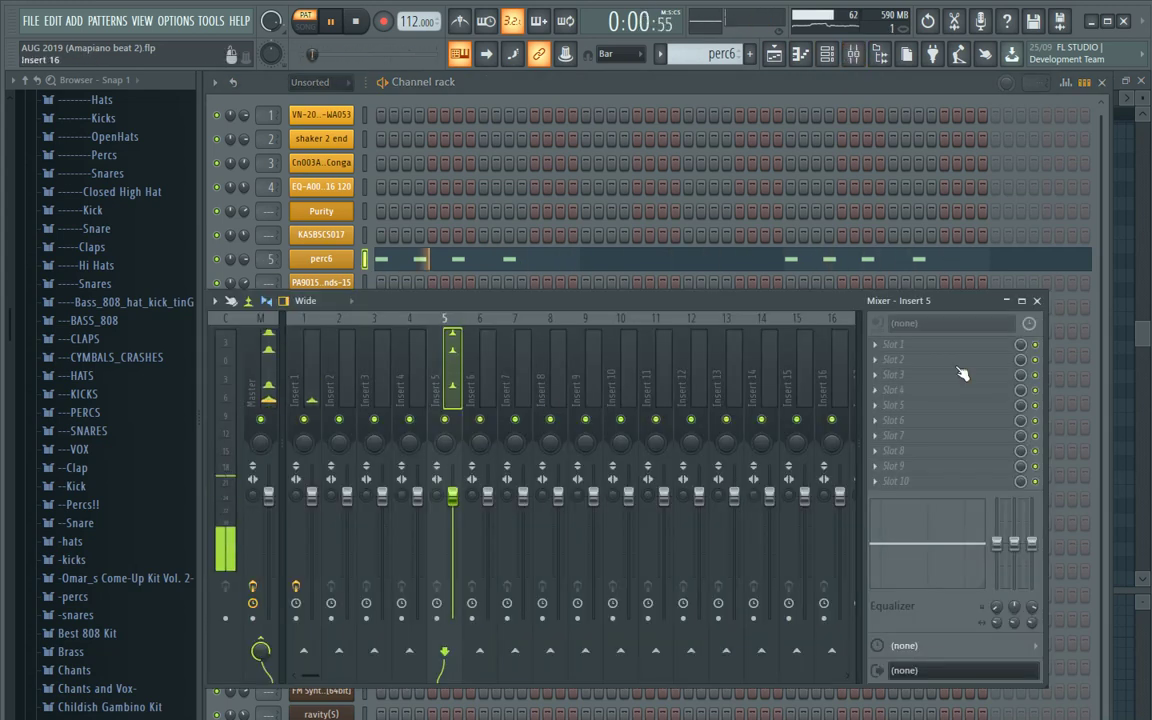
{"action": "left_click", "coordinate": [883, 321]}
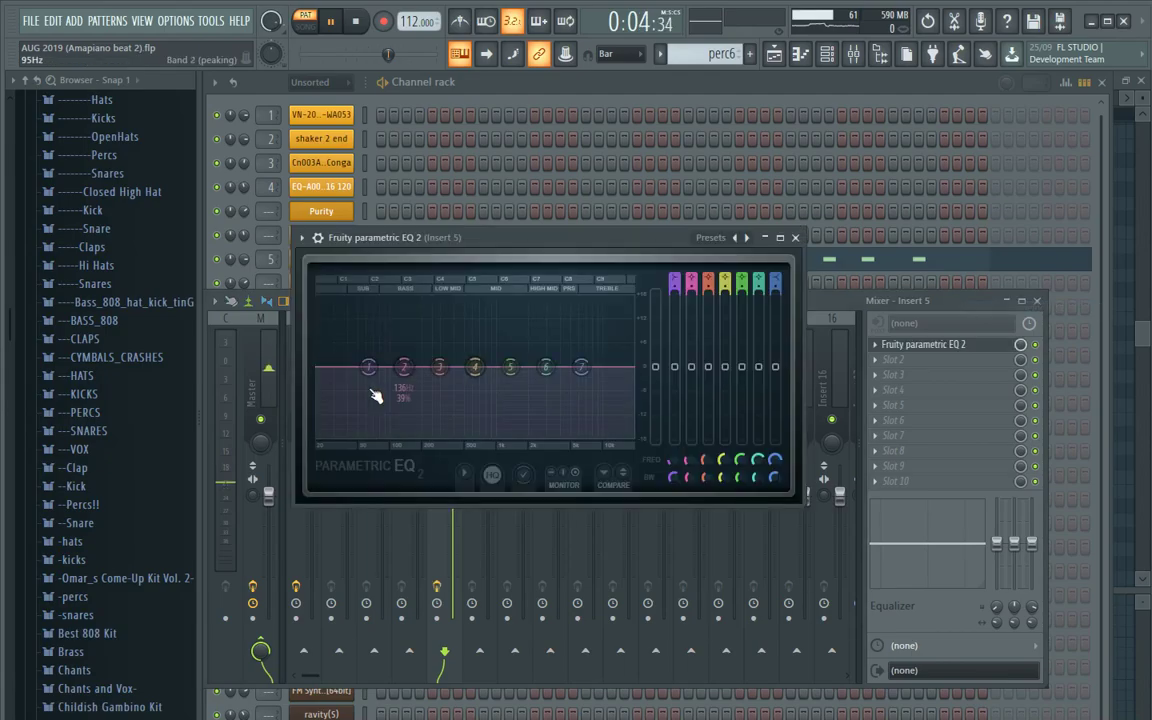
{"action": "left_click_drag", "start_coordinate": [368, 367], "coordinate": [446, 416]}
{"action": "left_click_drag", "start_coordinate": [581, 367], "coordinate": [595, 405]}
{"action": "left_click_drag", "start_coordinate": [447, 414], "coordinate": [484, 431]}
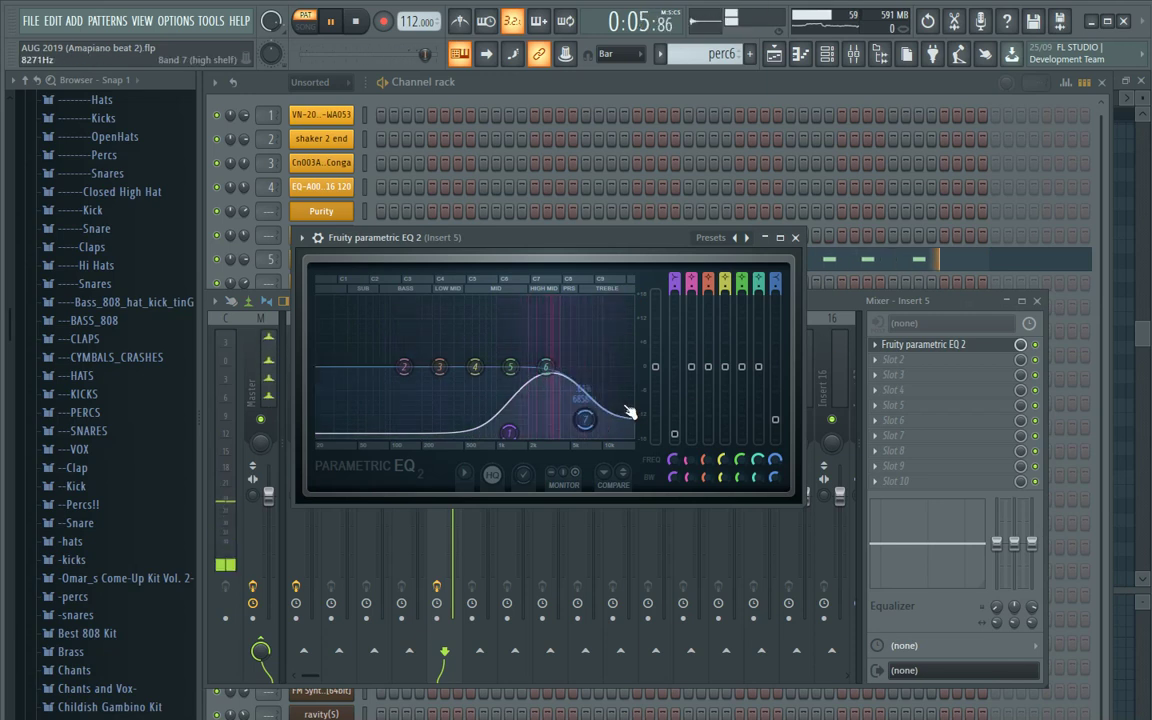
{"action": "left_click", "coordinate": [817, 302]}
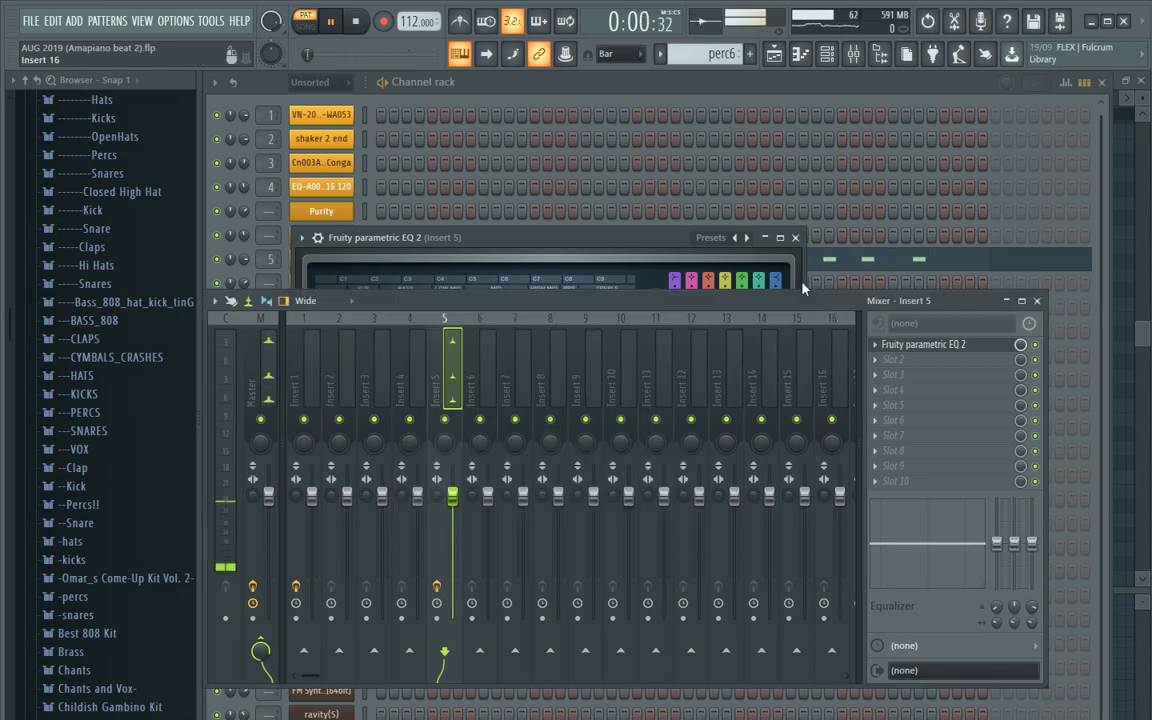
{"action": "left_click", "coordinate": [640, 84]}
Step: Switch to the PA9015_Cng_Hands-15 pattern and view its notes in the piano roll
{"action": "scroll", "coordinate": [710, 57], "scroll_direction": "down", "scroll_amount": 1}
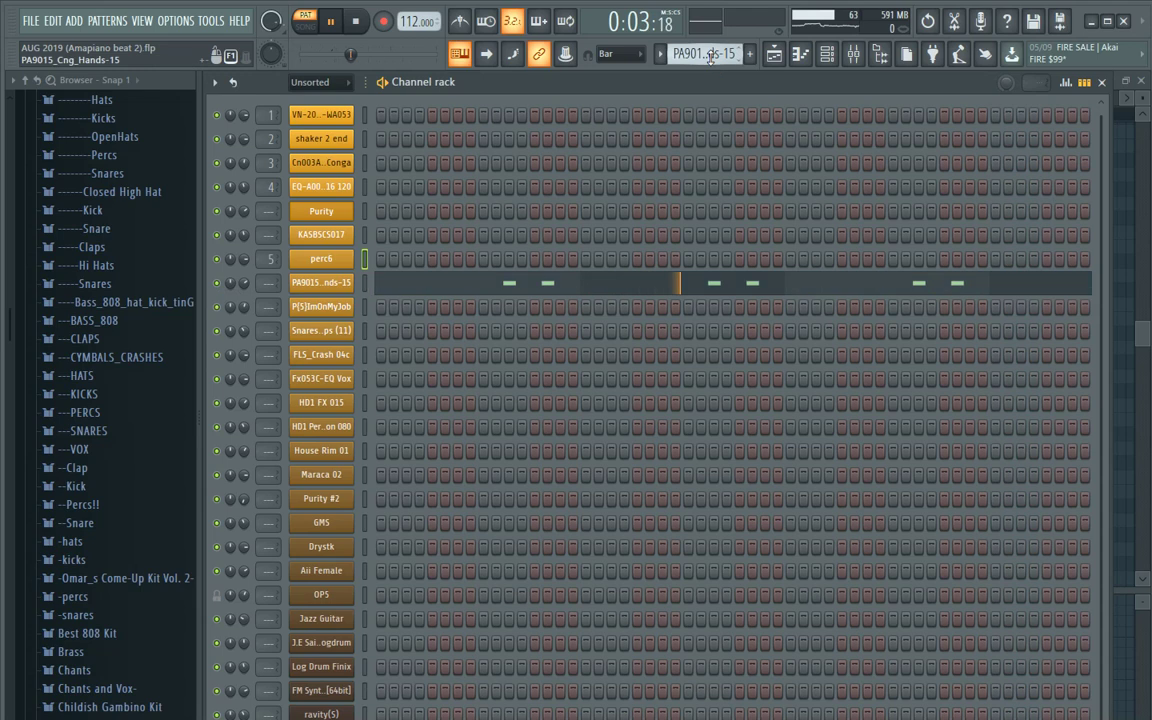
{"action": "left_click", "coordinate": [402, 292]}
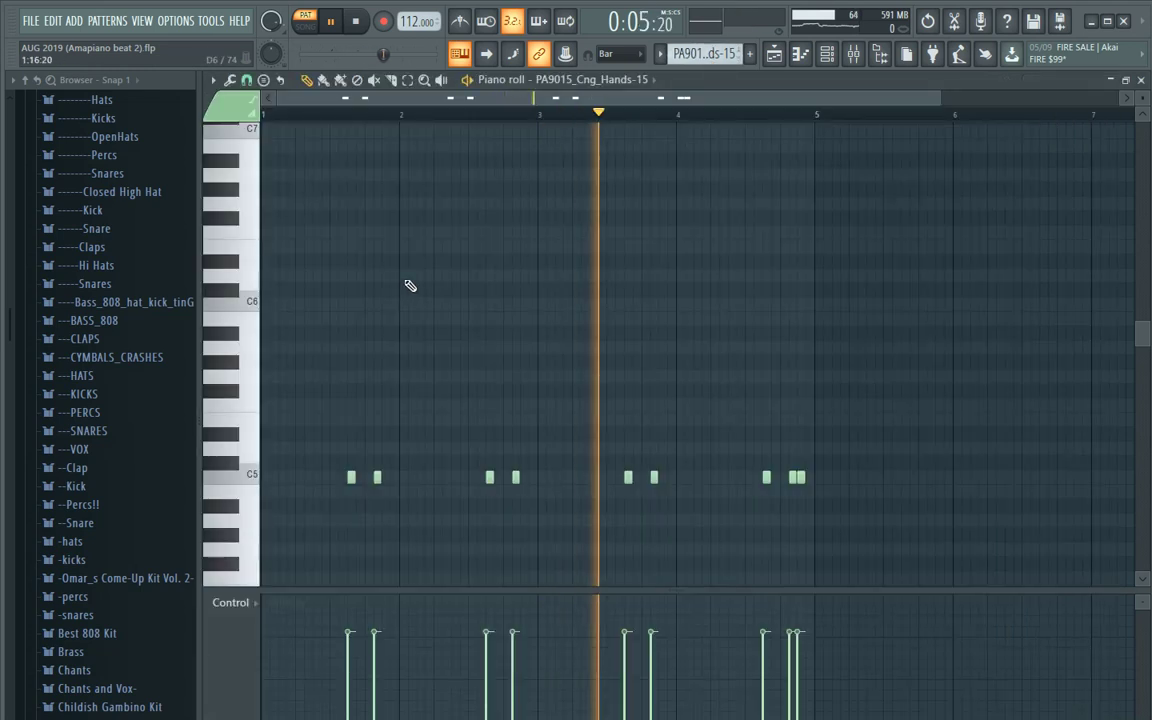
Step: Play through the P[5]ImOnMyJob, Snares N Claps (11), HD1 Percussion 080 and House Rim 01 patterns, viewing their steps in the channel rack
{"action": "left_click", "coordinate": [826, 58]}
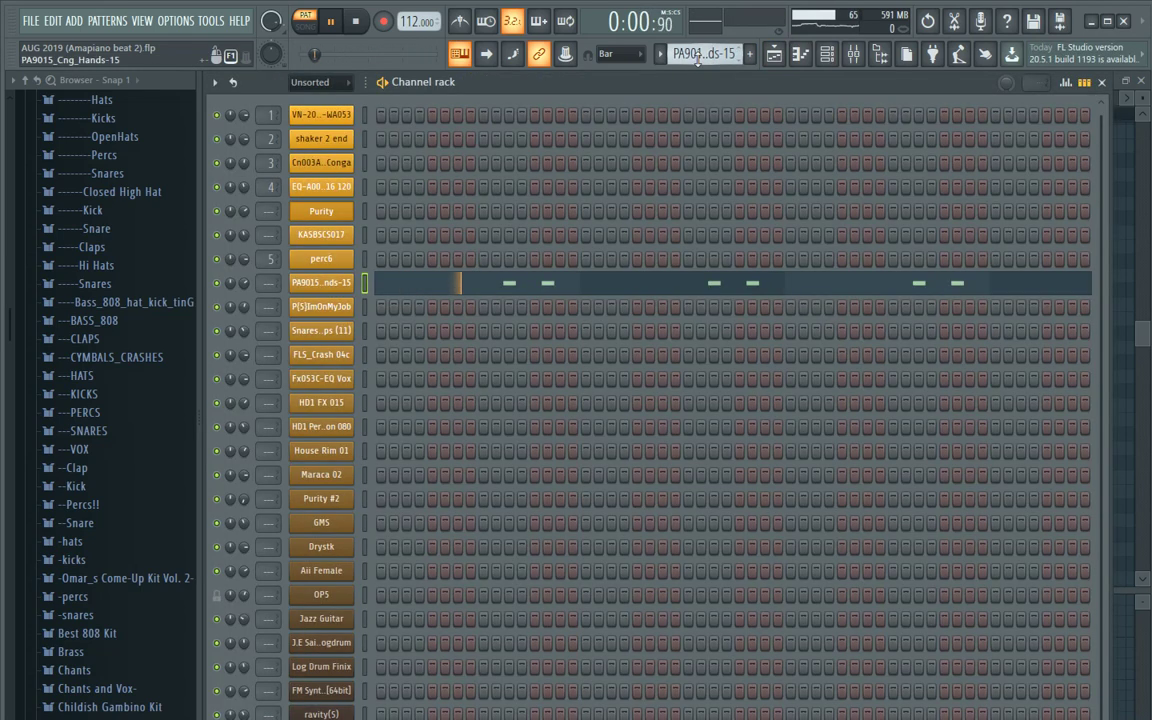
{"action": "scroll", "coordinate": [698, 56], "scroll_direction": "down", "scroll_amount": 1}
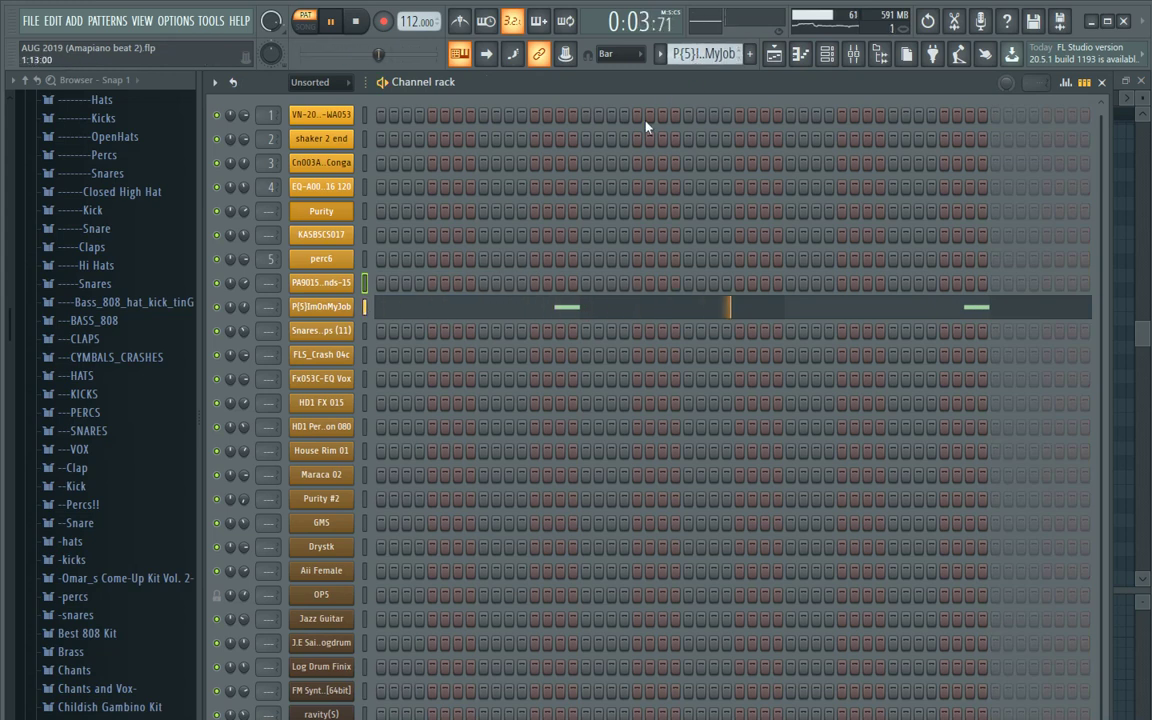
{"action": "scroll", "coordinate": [681, 60], "scroll_direction": "down", "scroll_amount": 1}
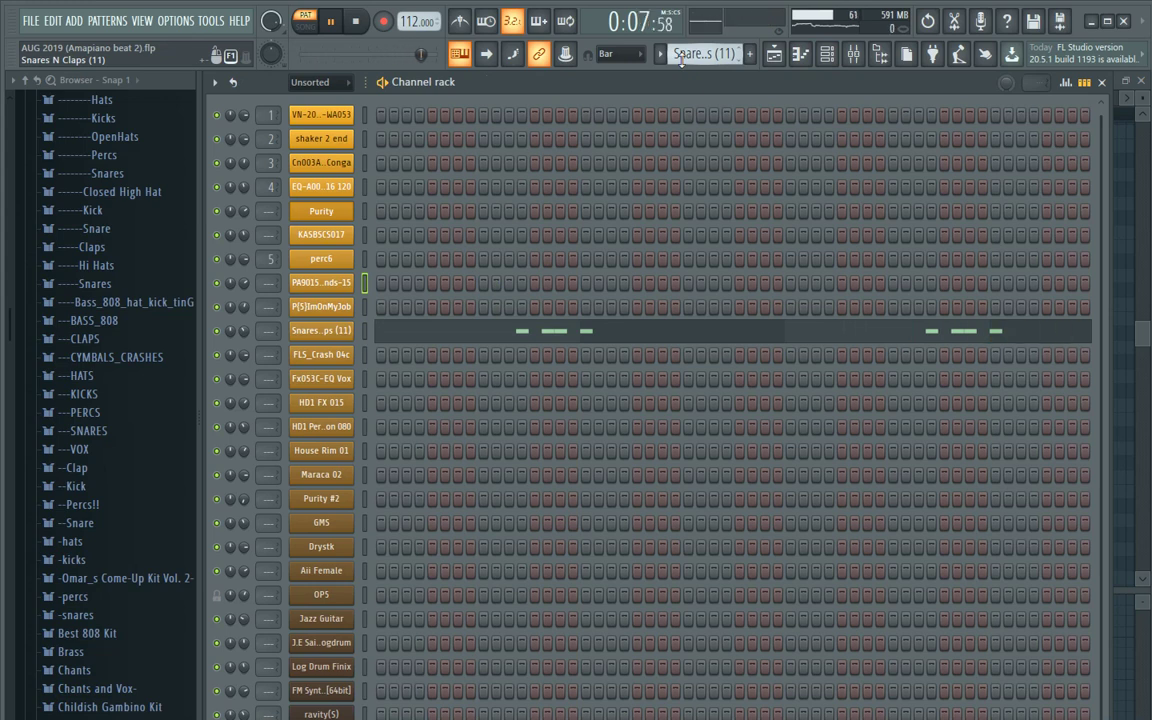
{"action": "scroll", "coordinate": [681, 58], "scroll_direction": "down", "scroll_amount": 4}
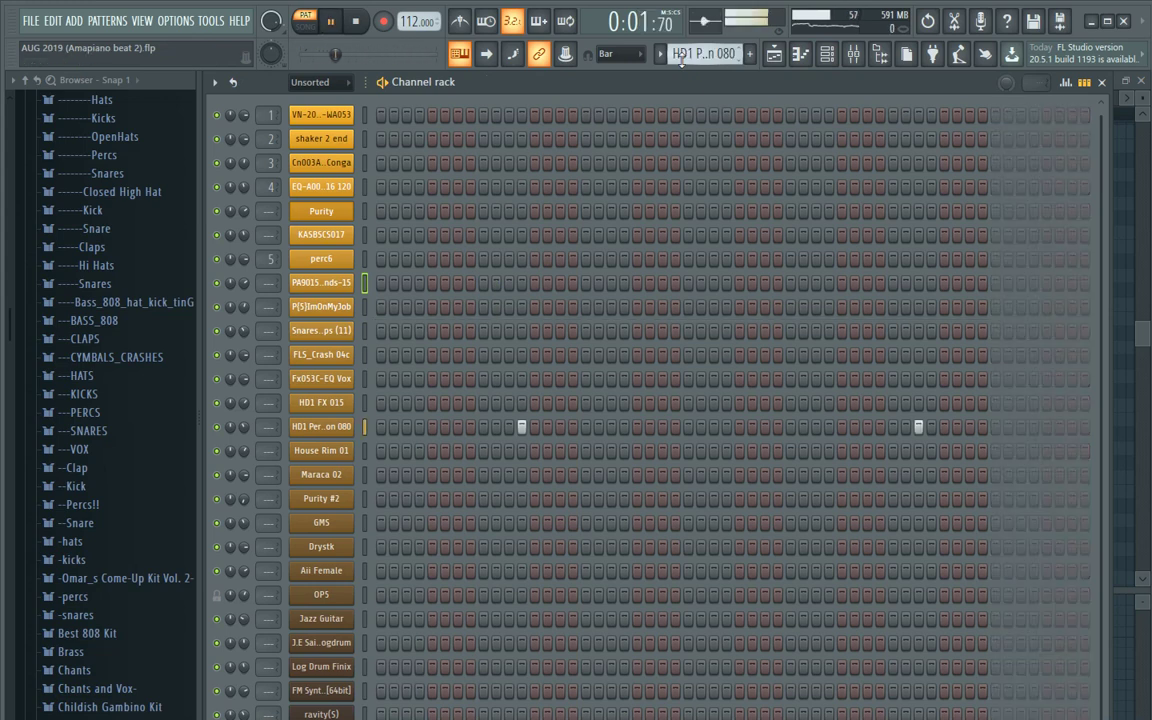
{"action": "scroll", "coordinate": [685, 62], "scroll_direction": "down", "scroll_amount": 1}
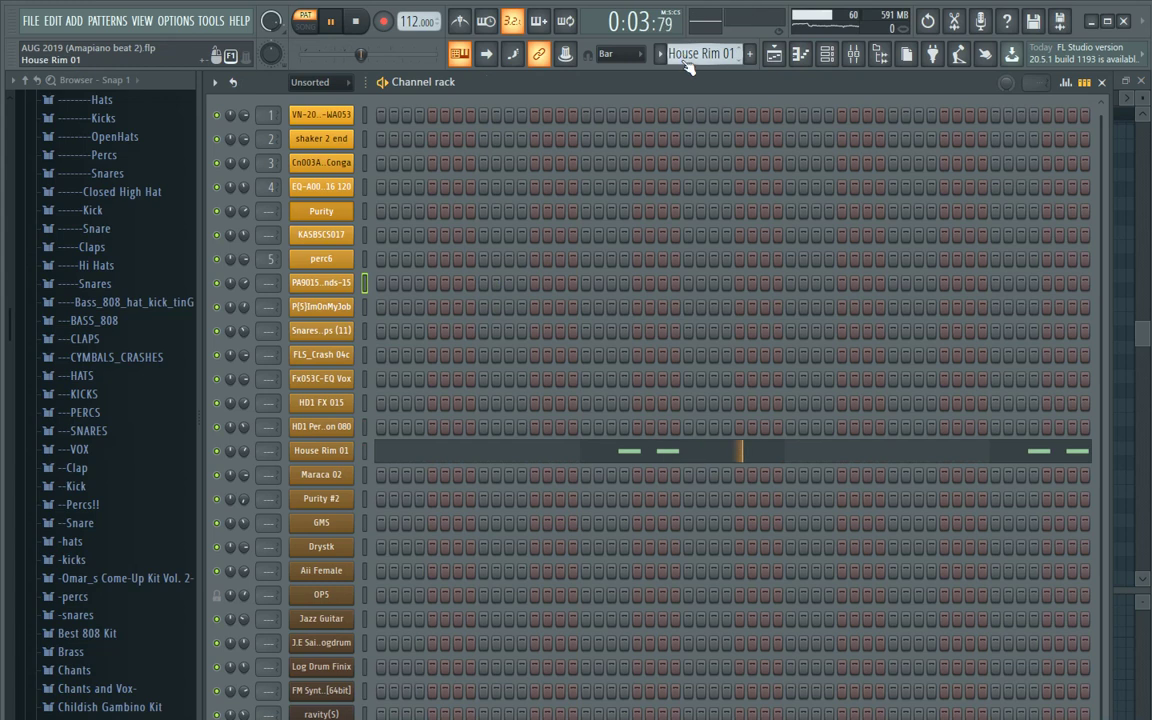
Step: Switch to the Purity #2 pattern, stop playback and examine its sustained chord in the piano roll
{"action": "scroll", "coordinate": [681, 60], "scroll_direction": "down", "scroll_amount": 2}
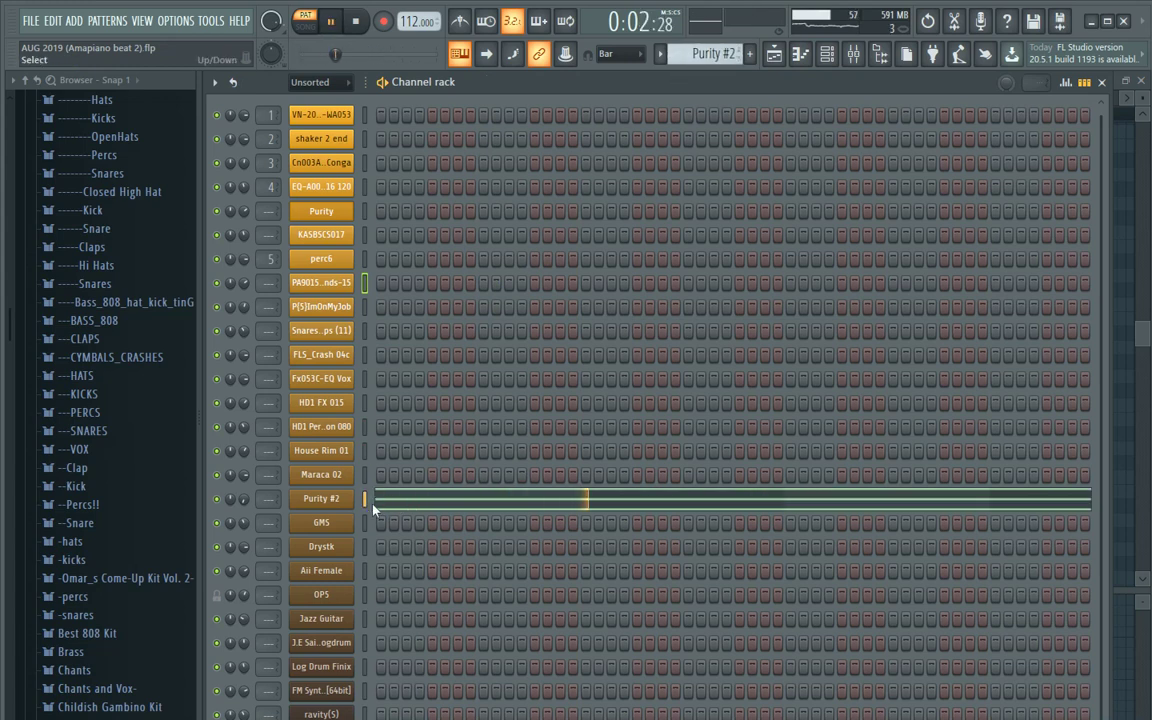
{"action": "key", "text": "space"}
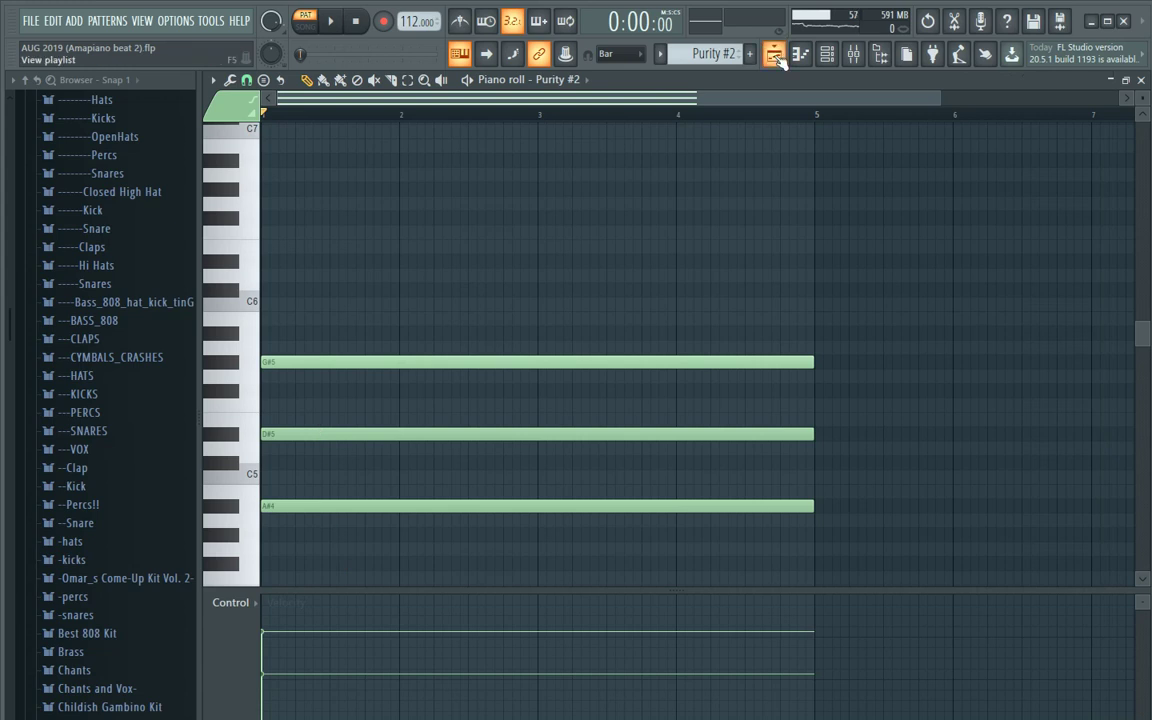
{"action": "left_click", "coordinate": [828, 55]}
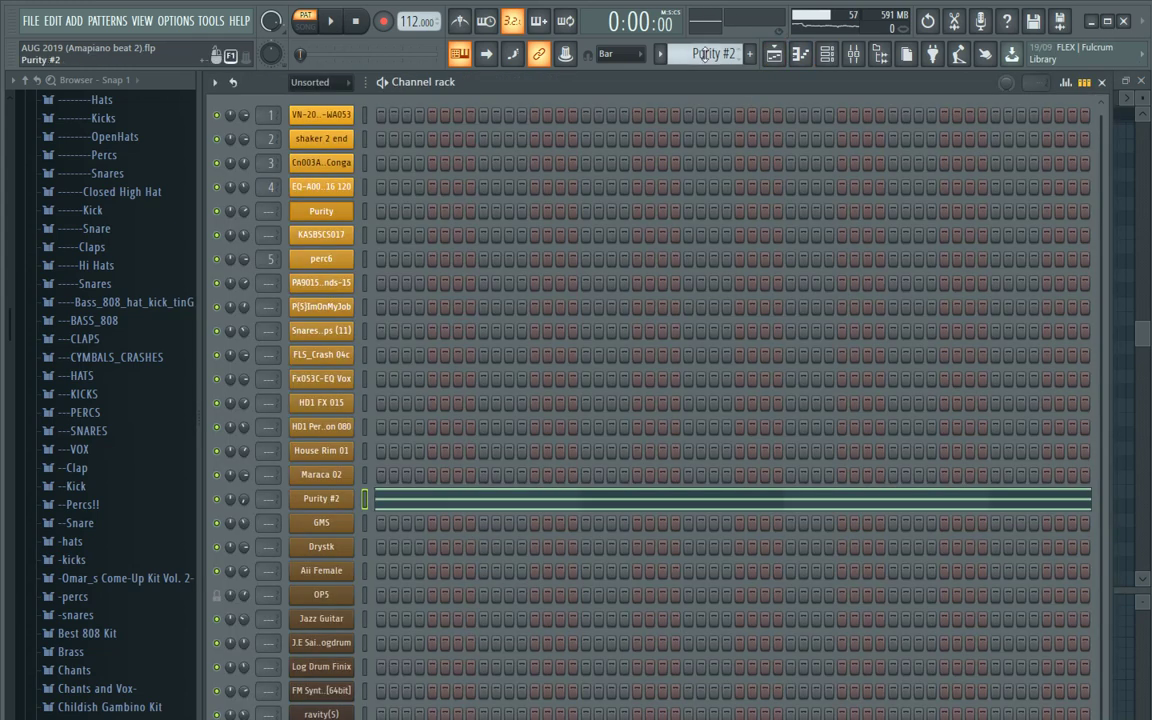
Step: Play the GMS pattern, inspect the GMS synth's settings and view its notes in the piano roll
{"action": "scroll", "coordinate": [704, 54], "scroll_direction": "down", "scroll_amount": 1}
{"action": "key", "text": "space"}
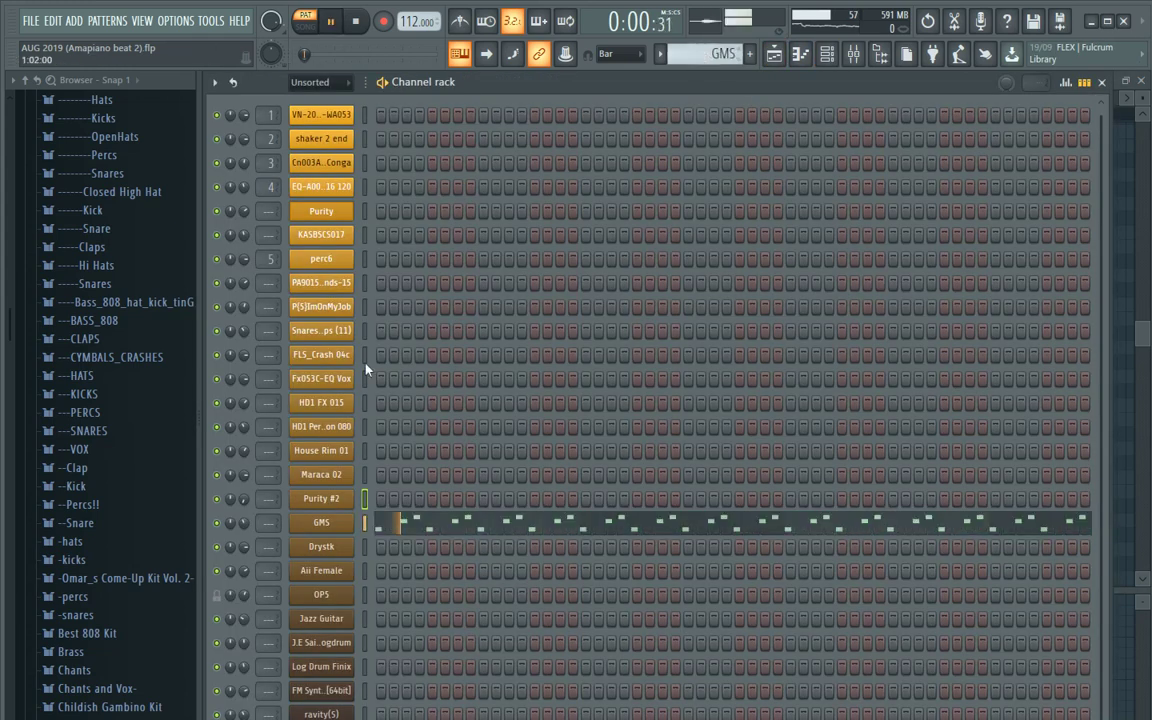
{"action": "left_click", "coordinate": [348, 524]}
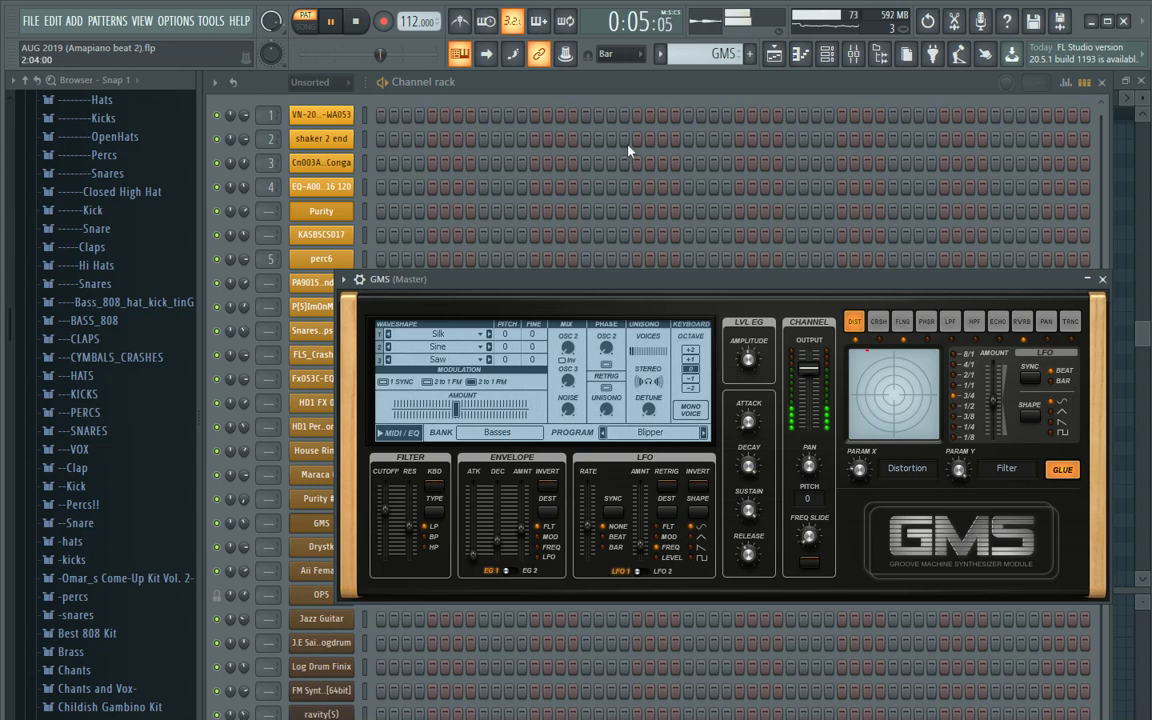
{"action": "left_click", "coordinate": [596, 91]}
{"action": "left_click", "coordinate": [435, 527]}
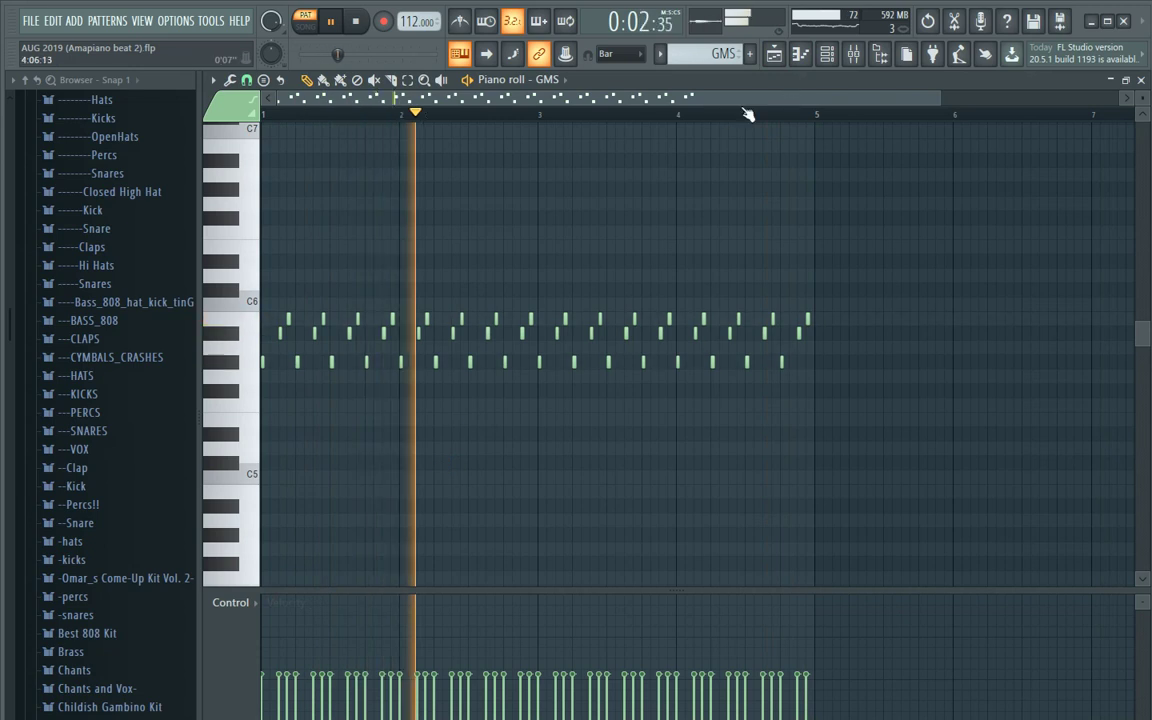
Step: Return to the channel rack and play the Aii Female and OPS patterns
{"action": "left_click", "coordinate": [828, 57]}
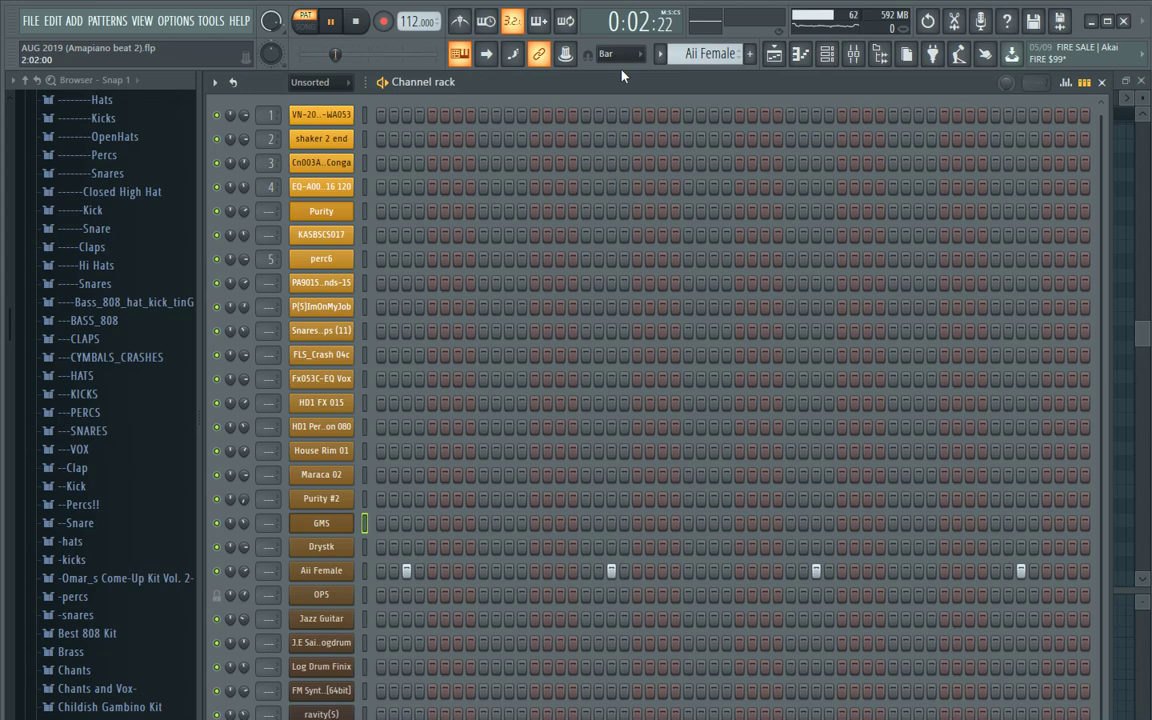
{"action": "scroll", "coordinate": [679, 50], "scroll_direction": "down", "scroll_amount": 1}
{"action": "key", "text": "space"}
{"action": "key", "text": "space"}
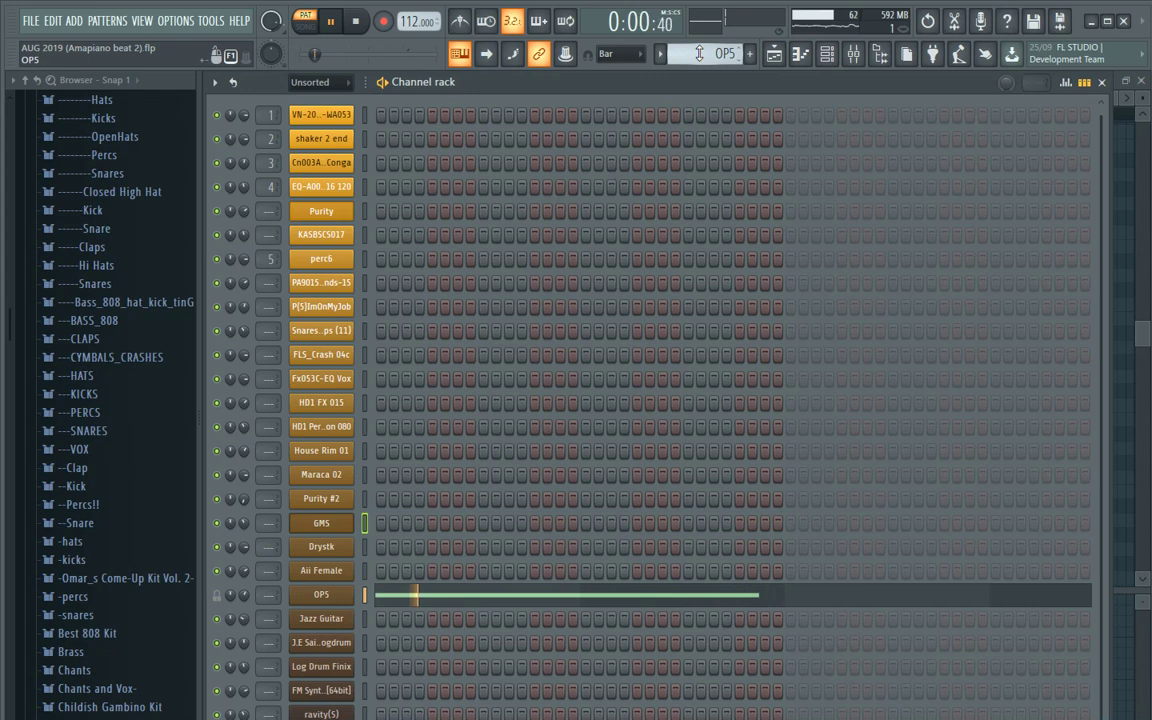
Step: Switch to the Jazz Guitar pattern, examine its notes in the piano roll and inspect its Fruity DX10 settings
{"action": "scroll", "coordinate": [700, 54], "scroll_direction": "down", "scroll_amount": 1}
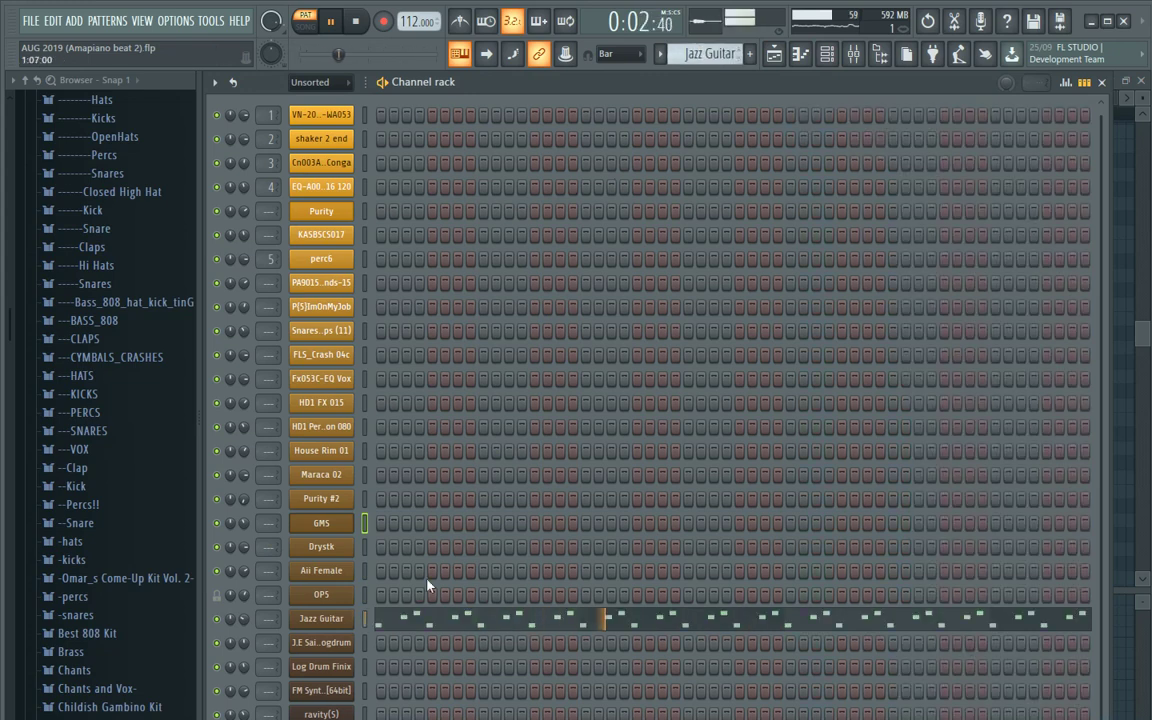
{"action": "left_click", "coordinate": [422, 619]}
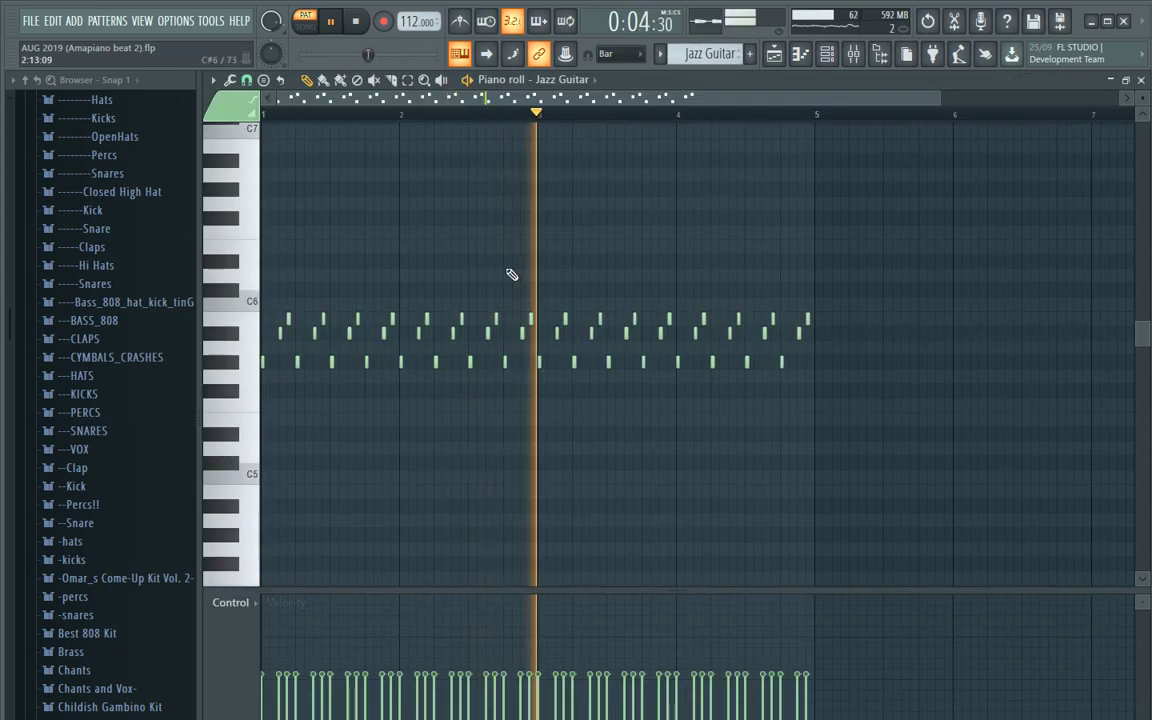
{"action": "left_click", "coordinate": [827, 55]}
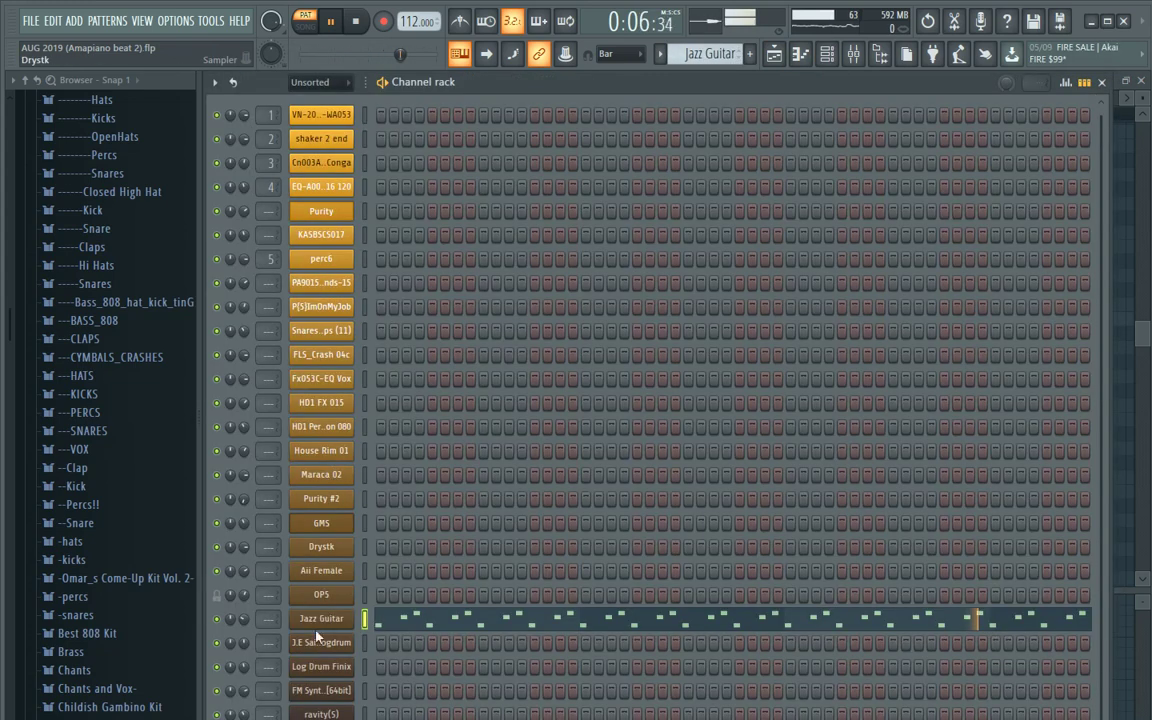
{"action": "left_click", "coordinate": [321, 619]}
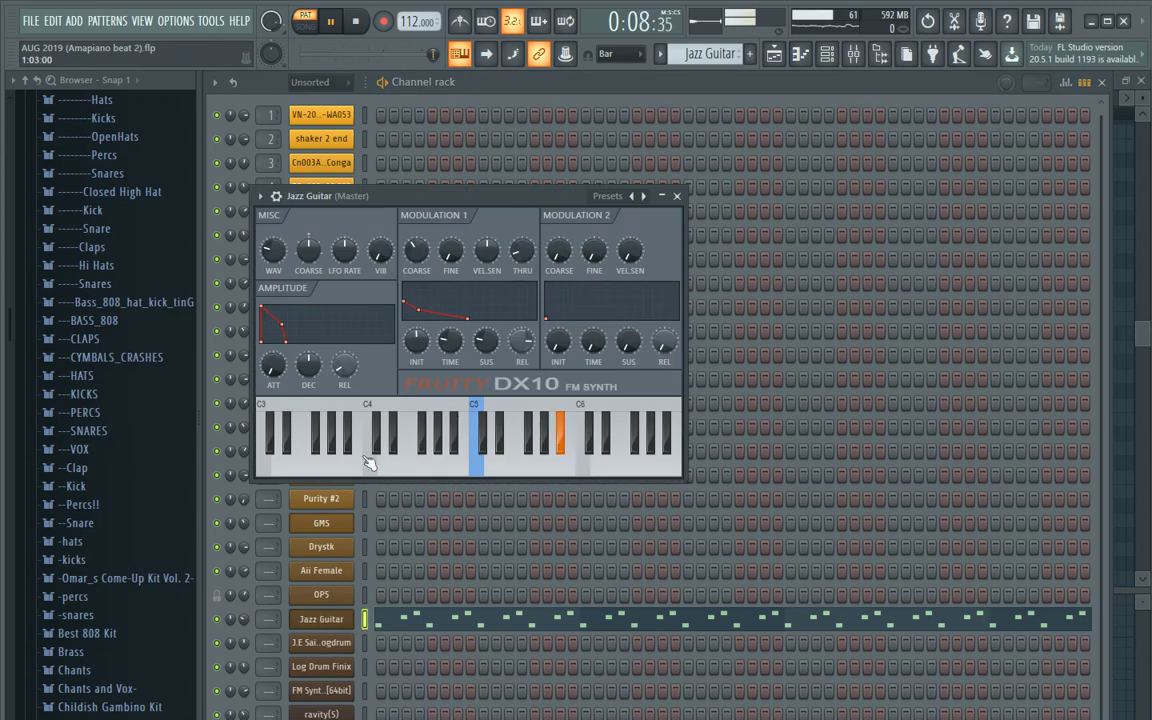
{"action": "left_click", "coordinate": [562, 92]}
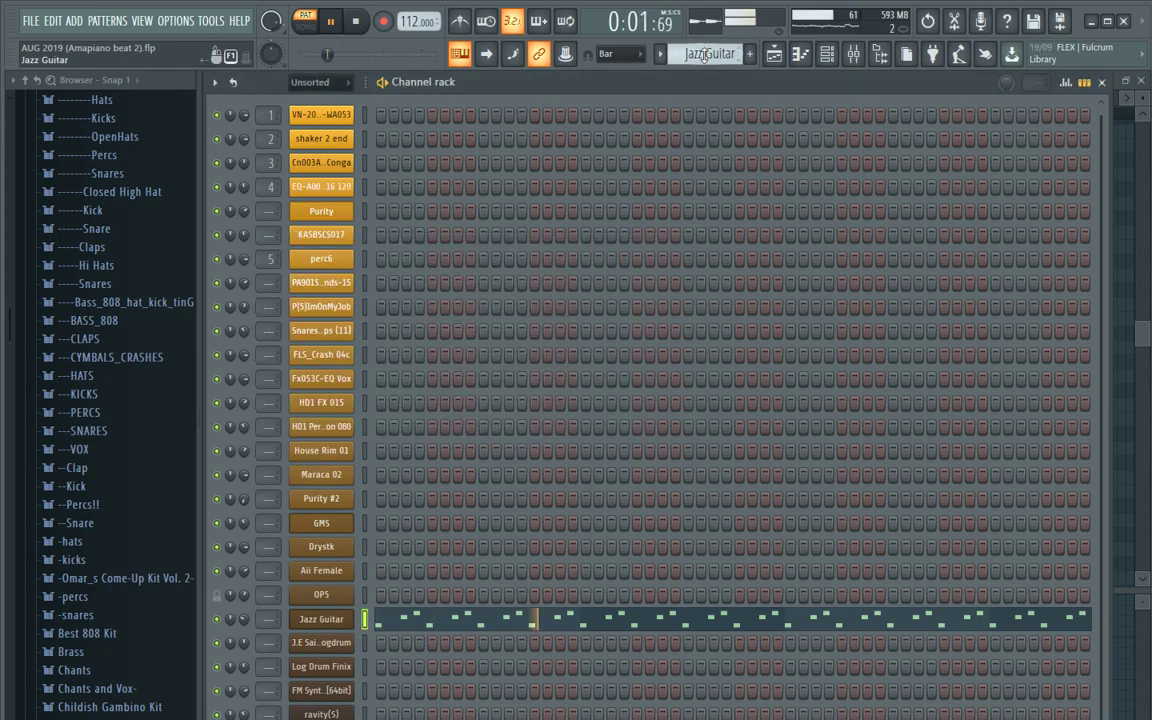
Step: Switch to the Log Drum Finix pattern, inspect its Fruity DX10 settings and examine its notes in the piano roll
{"action": "scroll", "coordinate": [705, 54], "scroll_direction": "down", "scroll_amount": 1}
{"action": "left_click", "coordinate": [326, 667]}
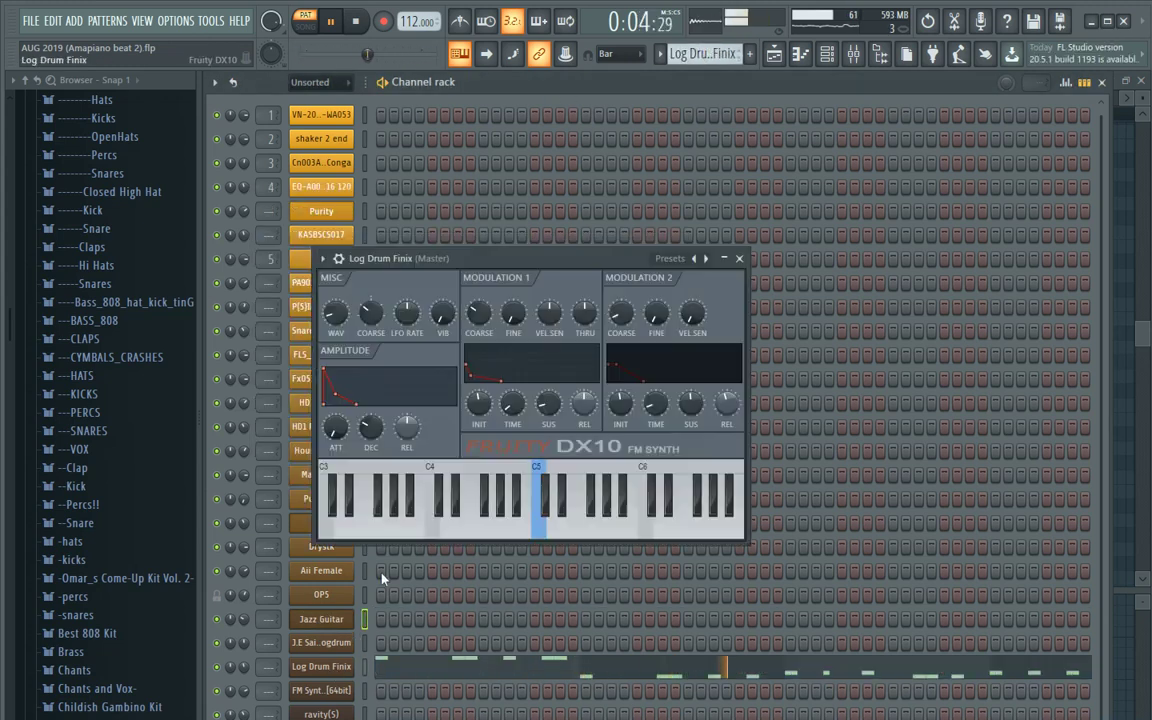
{"action": "left_click", "coordinate": [459, 672]}
{"action": "scroll", "coordinate": [458, 570], "scroll_direction": "down", "scroll_amount": 4}
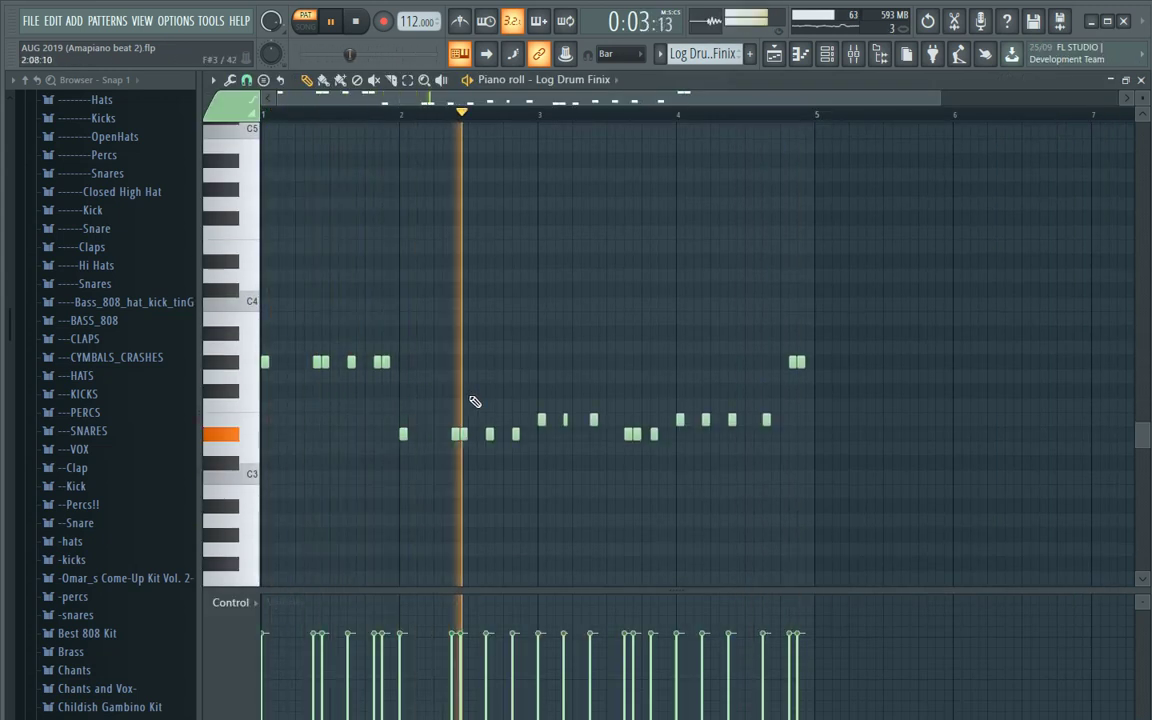
Step: Switch to the FM Synth (64-bit) pattern, inspect the synth's settings and view its notes in the piano roll
{"action": "left_click", "coordinate": [826, 53]}
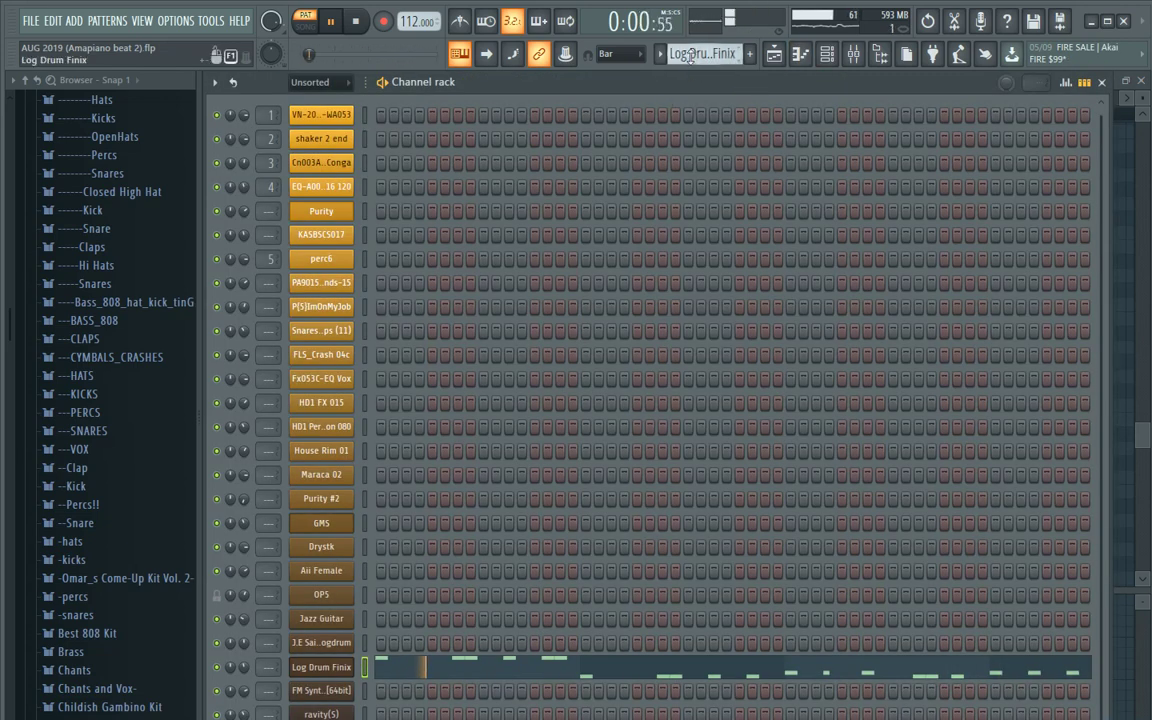
{"action": "scroll", "coordinate": [700, 54], "scroll_direction": "down", "scroll_amount": 1}
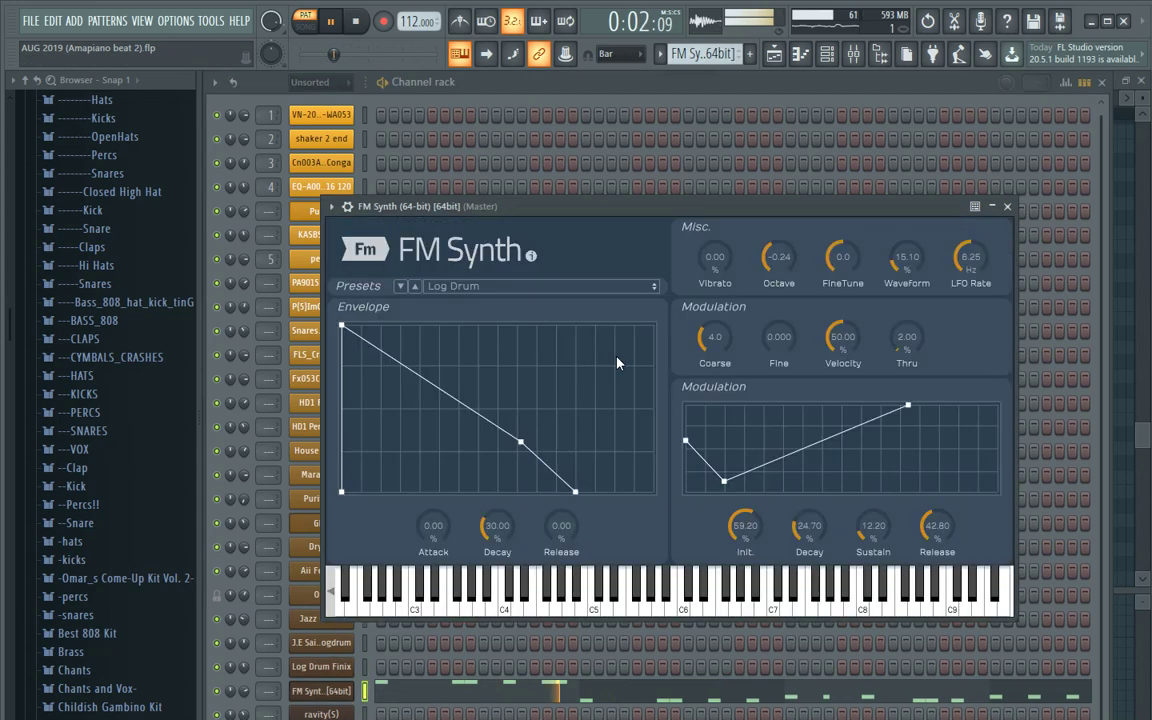
{"action": "left_click", "coordinate": [562, 692]}
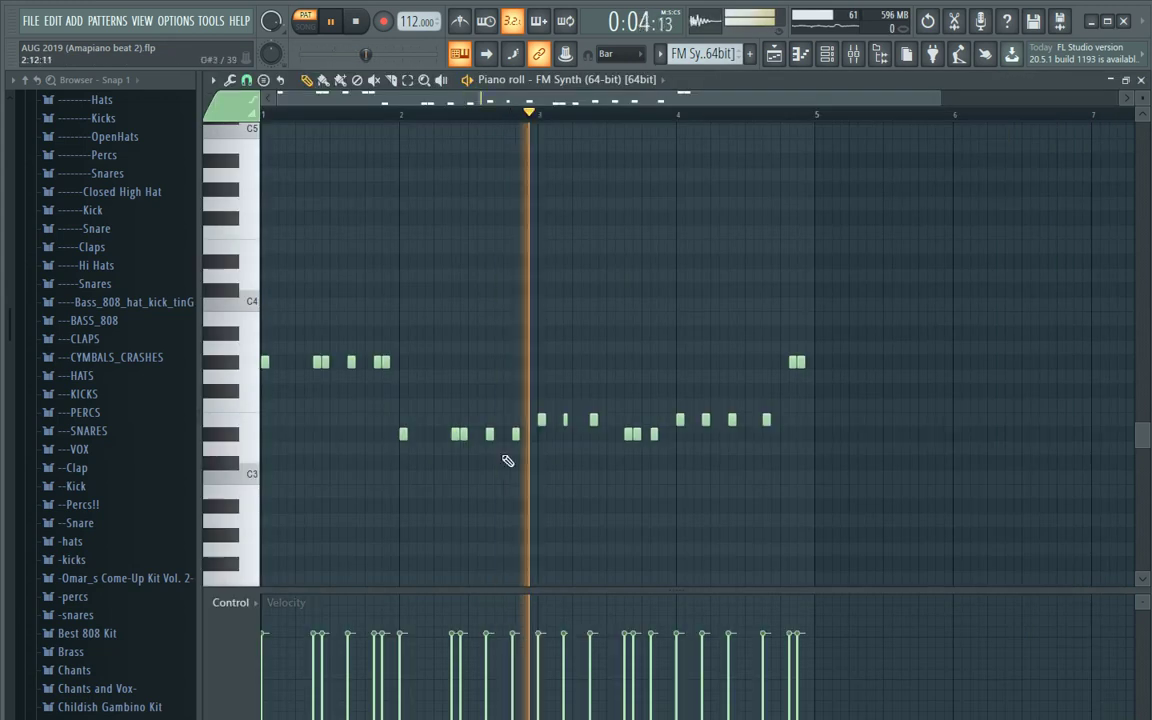
Step: Switch to Pattern 19, inspect the ravity(S) synth and examine the full span of its melody in the piano roll
{"action": "left_click", "coordinate": [828, 57]}
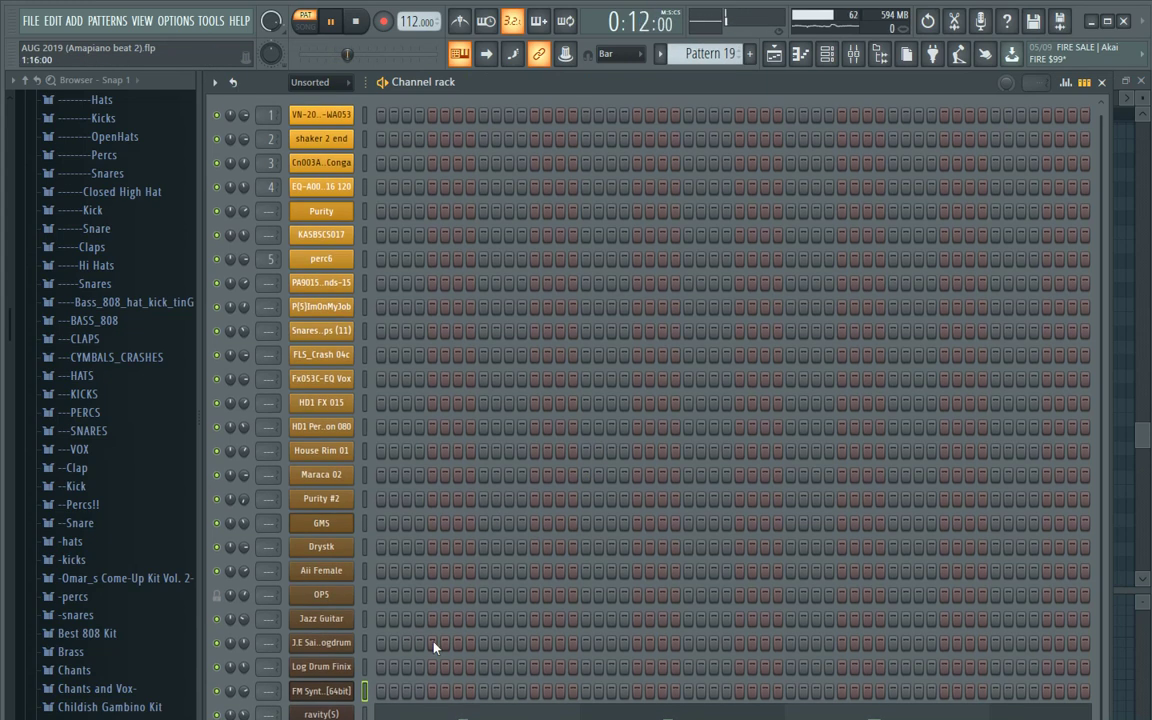
{"action": "left_click", "coordinate": [325, 714]}
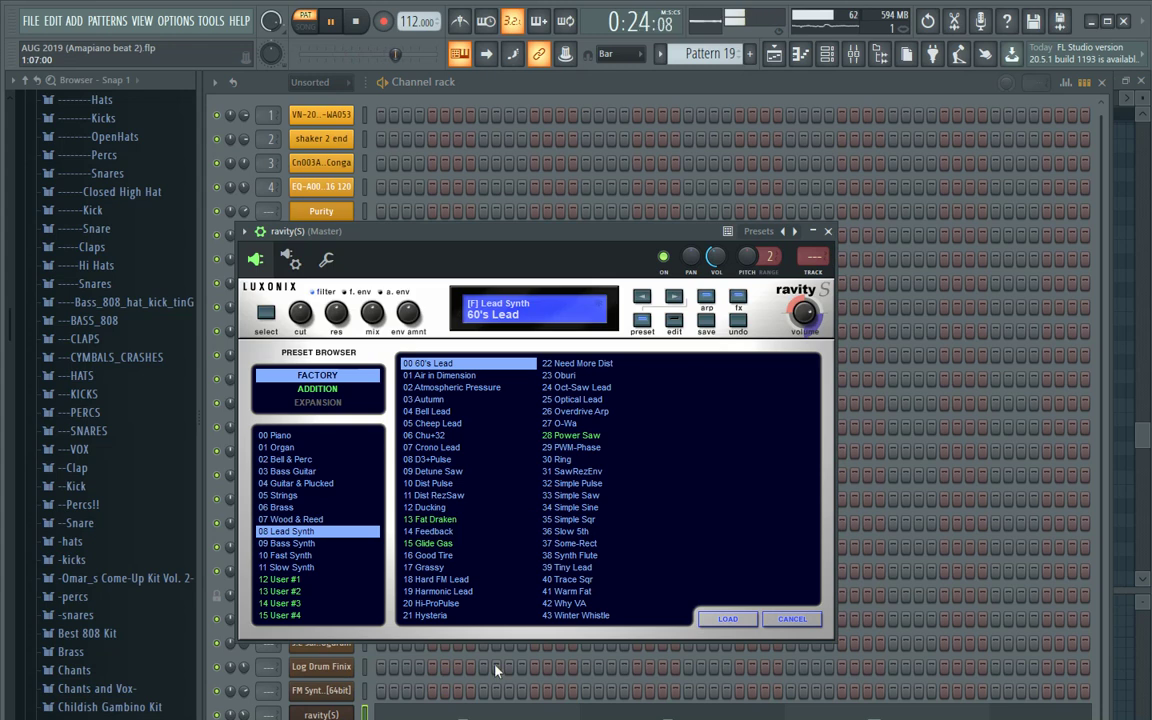
{"action": "left_click", "coordinate": [481, 711]}
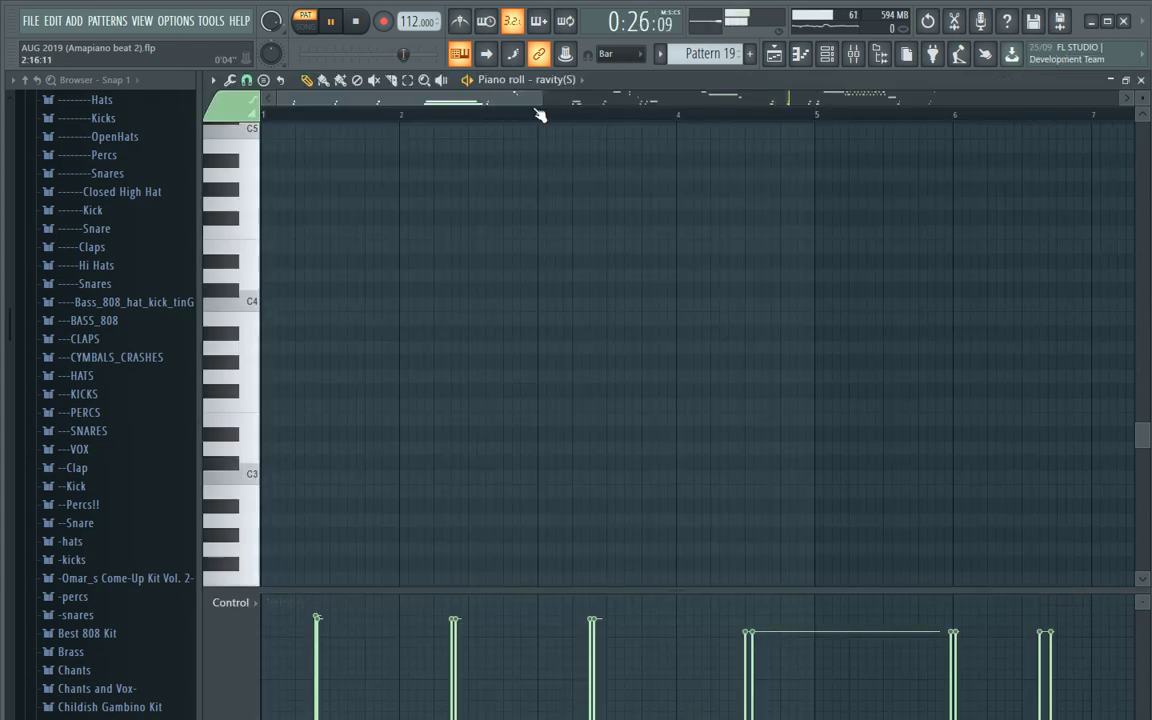
{"action": "scroll", "coordinate": [540, 113], "scroll_direction": "down", "scroll_amount": 5}
{"action": "scroll", "coordinate": [537, 198], "scroll_direction": "up", "scroll_amount": 3}
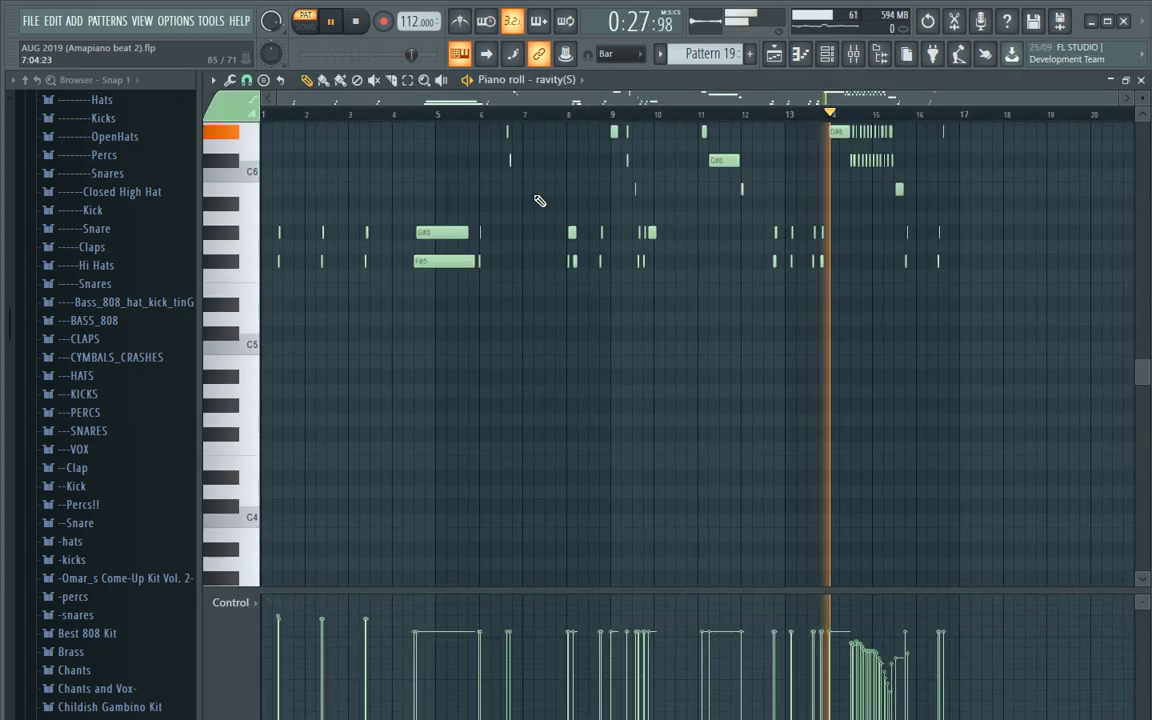
{"action": "scroll", "coordinate": [540, 201], "scroll_direction": "up", "scroll_amount": 3}
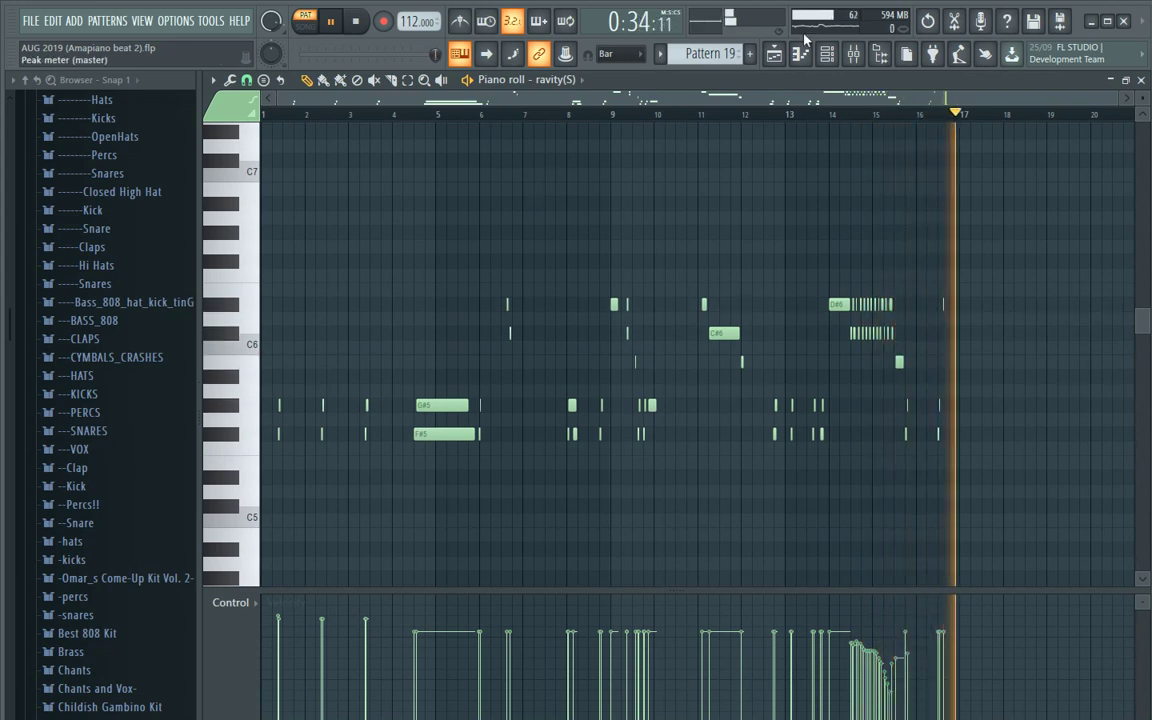
Step: Switch to Pattern 20 and examine the J.E Saints Logdrum notes in the piano roll
{"action": "left_click", "coordinate": [826, 56]}
{"action": "scroll", "coordinate": [683, 53], "scroll_direction": "down", "scroll_amount": 1}
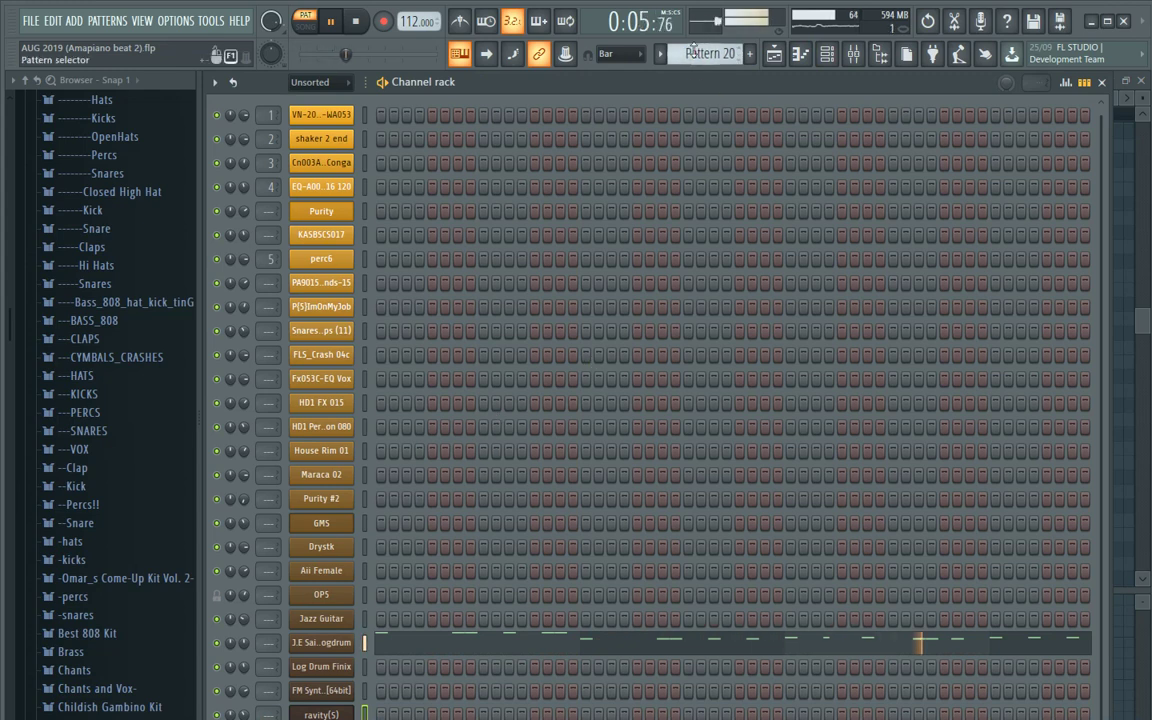
{"action": "left_click", "coordinate": [594, 651]}
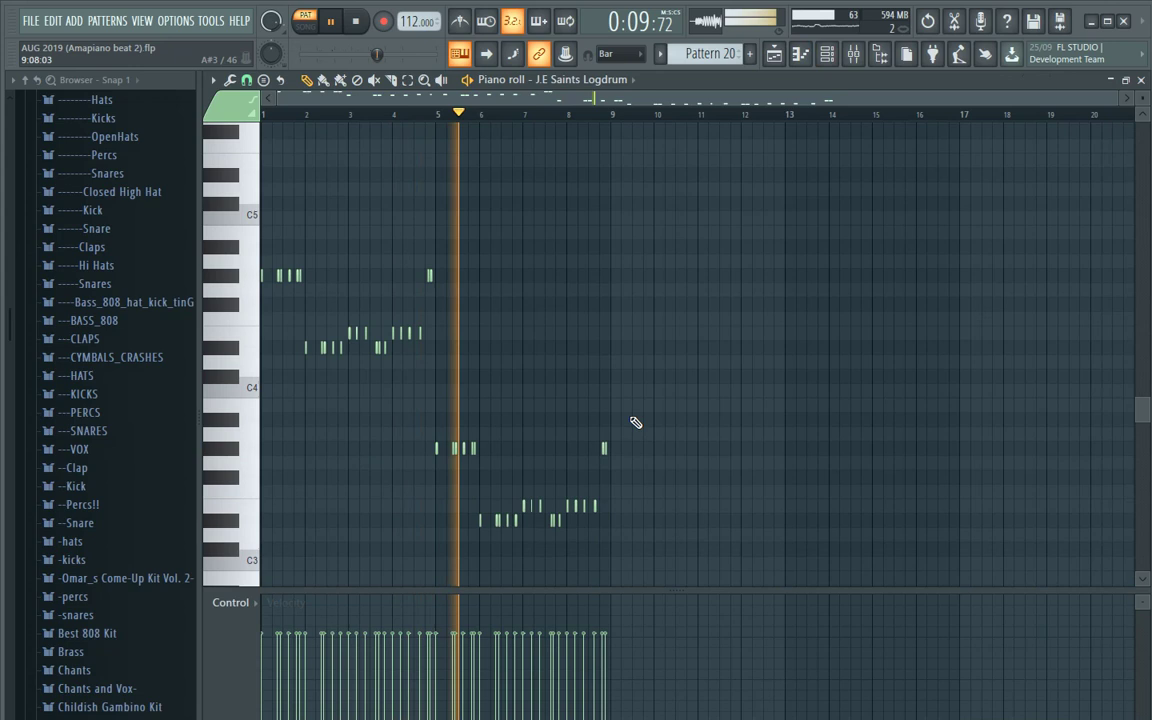
Step: Move on to Pattern 21 in the channel rack and start playback of the whole beat in song mode
{"action": "left_click", "coordinate": [827, 54]}
{"action": "scroll", "coordinate": [713, 53], "scroll_direction": "down", "scroll_amount": 1}
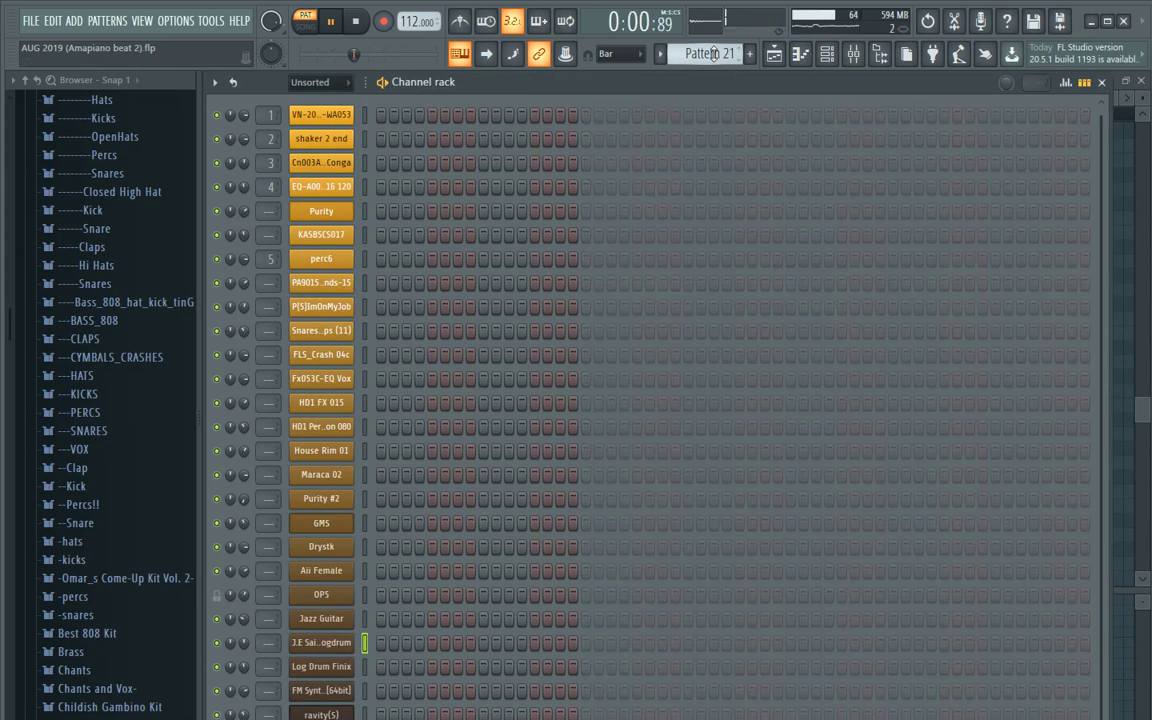
{"action": "scroll", "coordinate": [705, 54], "scroll_direction": "down", "scroll_amount": 1}
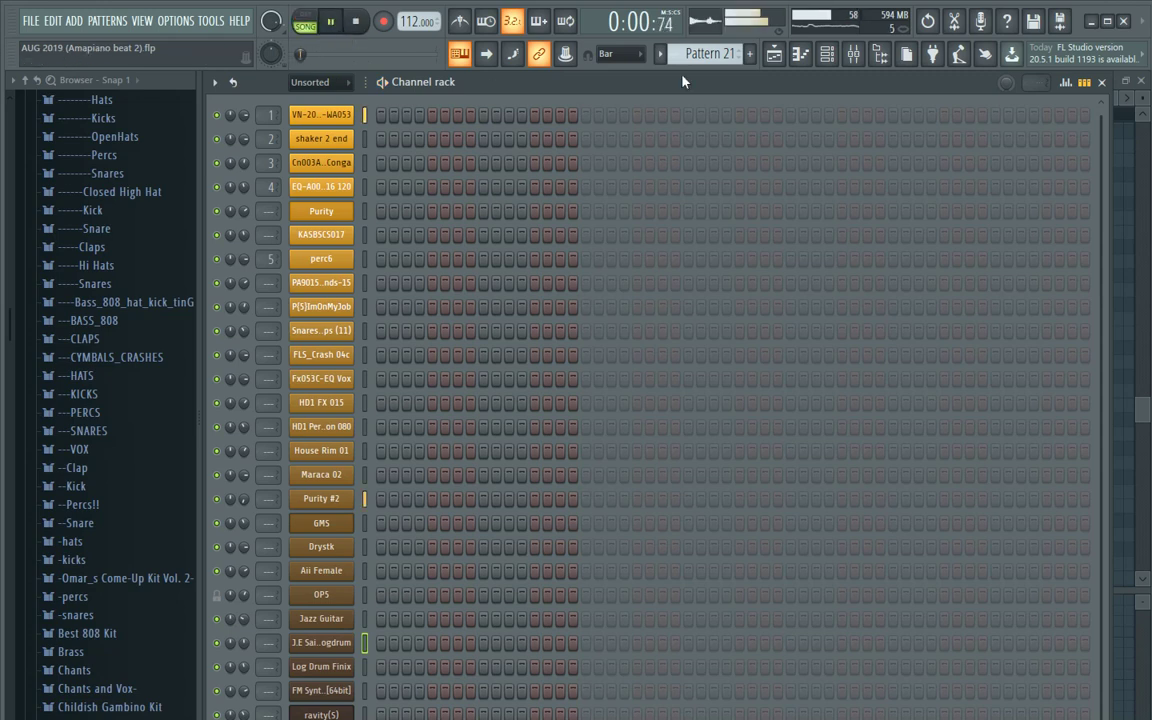
Step: Review the full arrangement across all playlist tracks while the song plays, fitting more tracks into view
{"action": "left_click", "coordinate": [774, 53]}
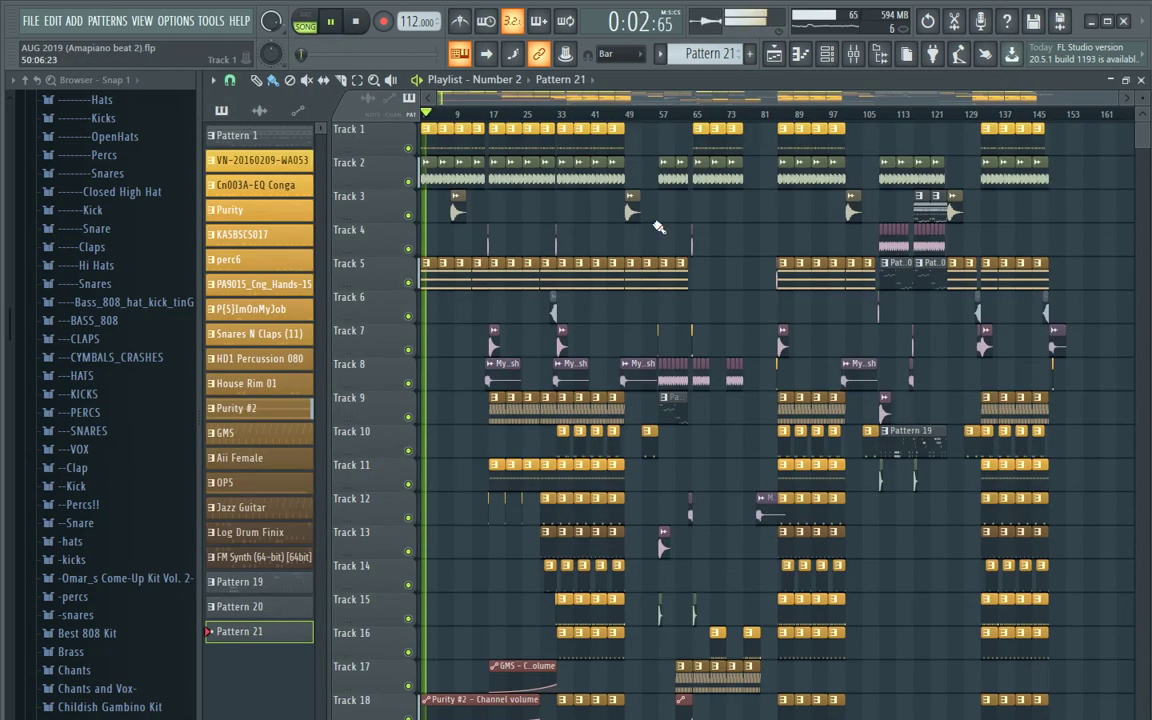
{"action": "scroll", "coordinate": [665, 250], "scroll_direction": "down", "scroll_amount": 6}
{"action": "scroll", "coordinate": [655, 275], "scroll_direction": "up", "scroll_amount": 3}
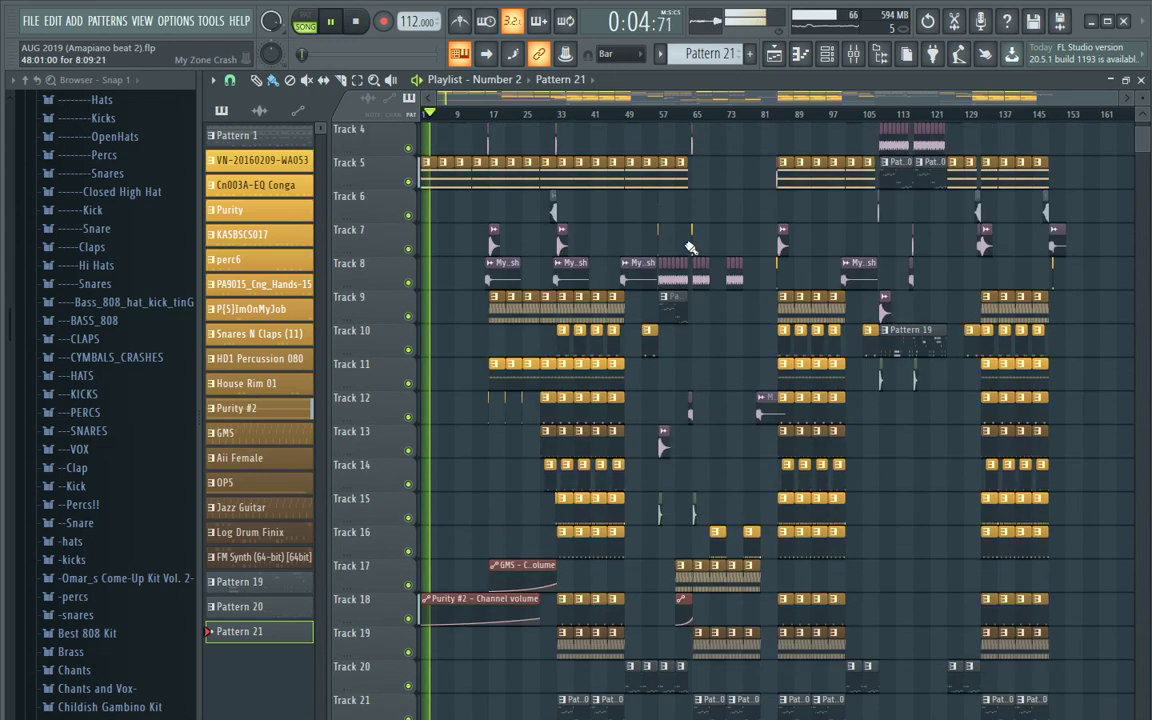
{"action": "mouse_move", "coordinate": [1145, 102]}
{"action": "left_mouse_down"}
{"action": "mouse_move", "coordinate": [1145, 121]}
{"action": "mouse_move", "coordinate": [1145, 103]}
{"action": "left_mouse_up"}
{"action": "scroll", "coordinate": [1040, 175], "scroll_direction": "up", "scroll_amount": 3}
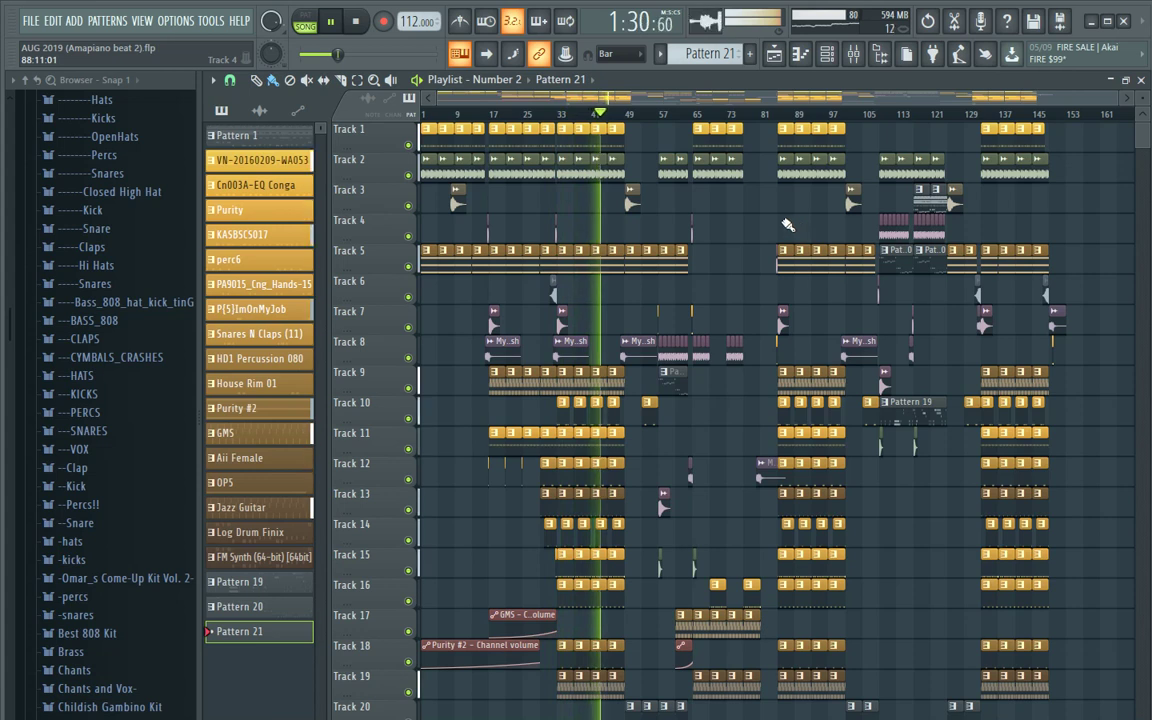
Step: Examine the arrangement's lower playlist tracks down to Track 26 and return to Track 1 while the song plays
{"action": "scroll", "coordinate": [790, 224], "scroll_direction": "down", "scroll_amount": 2}
{"action": "scroll", "coordinate": [778, 221], "scroll_direction": "down", "scroll_amount": 4}
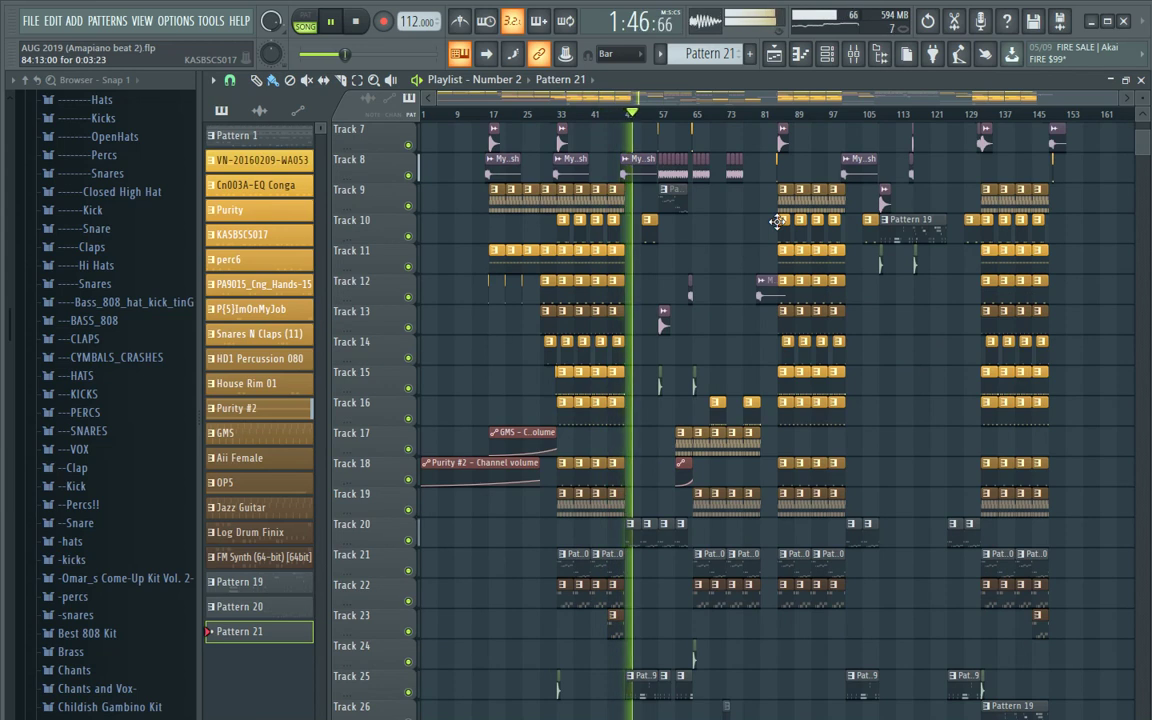
{"action": "scroll", "coordinate": [671, 305], "scroll_direction": "down", "scroll_amount": 2}
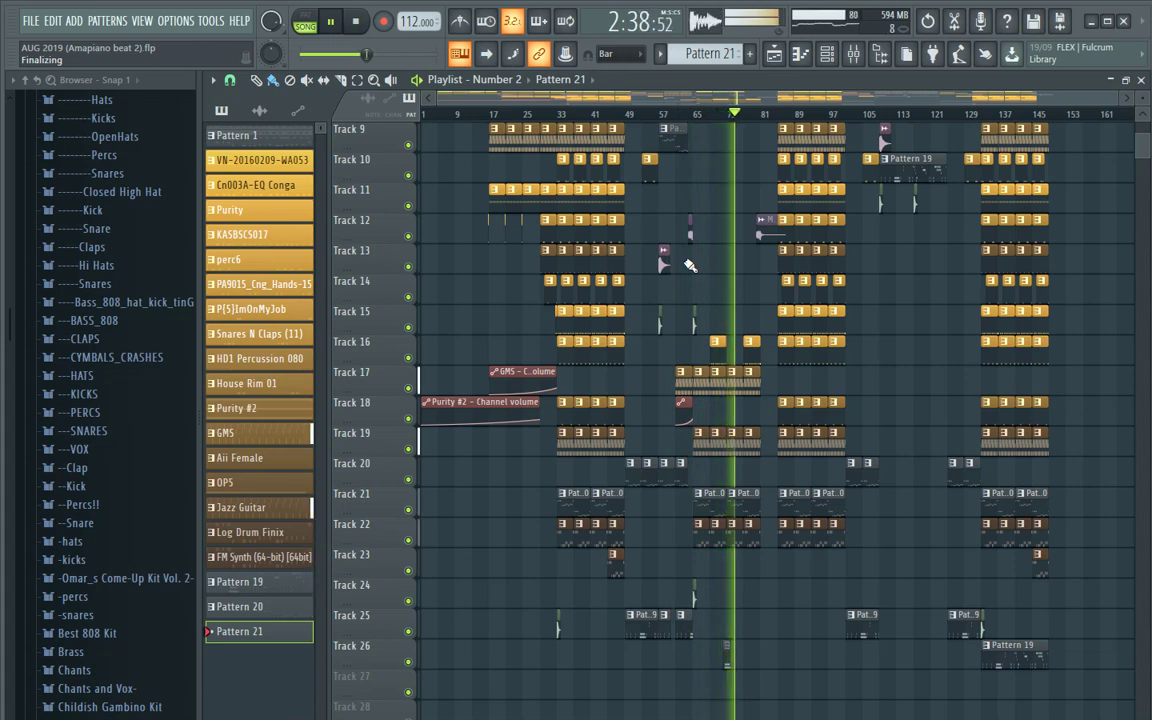
{"action": "scroll", "coordinate": [725, 290], "scroll_direction": "up", "scroll_amount": 5}
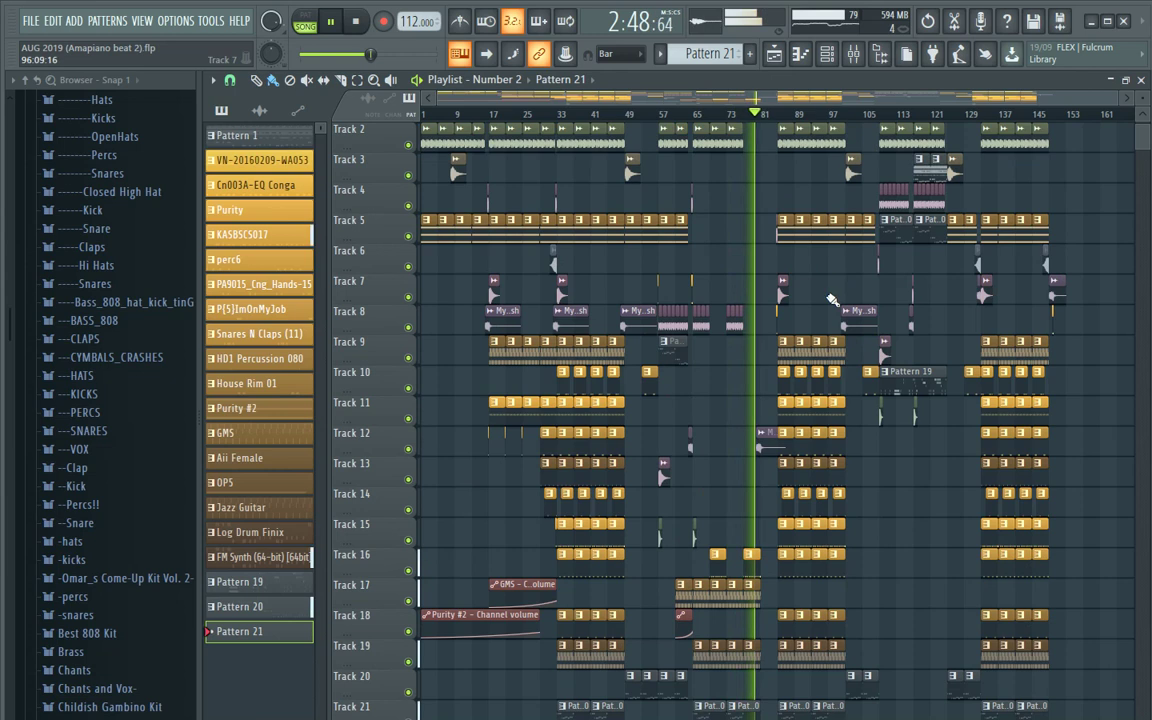
{"action": "scroll", "coordinate": [832, 300], "scroll_direction": "down", "scroll_amount": 3}
{"action": "scroll", "coordinate": [840, 230], "scroll_direction": "up", "scroll_amount": 4}
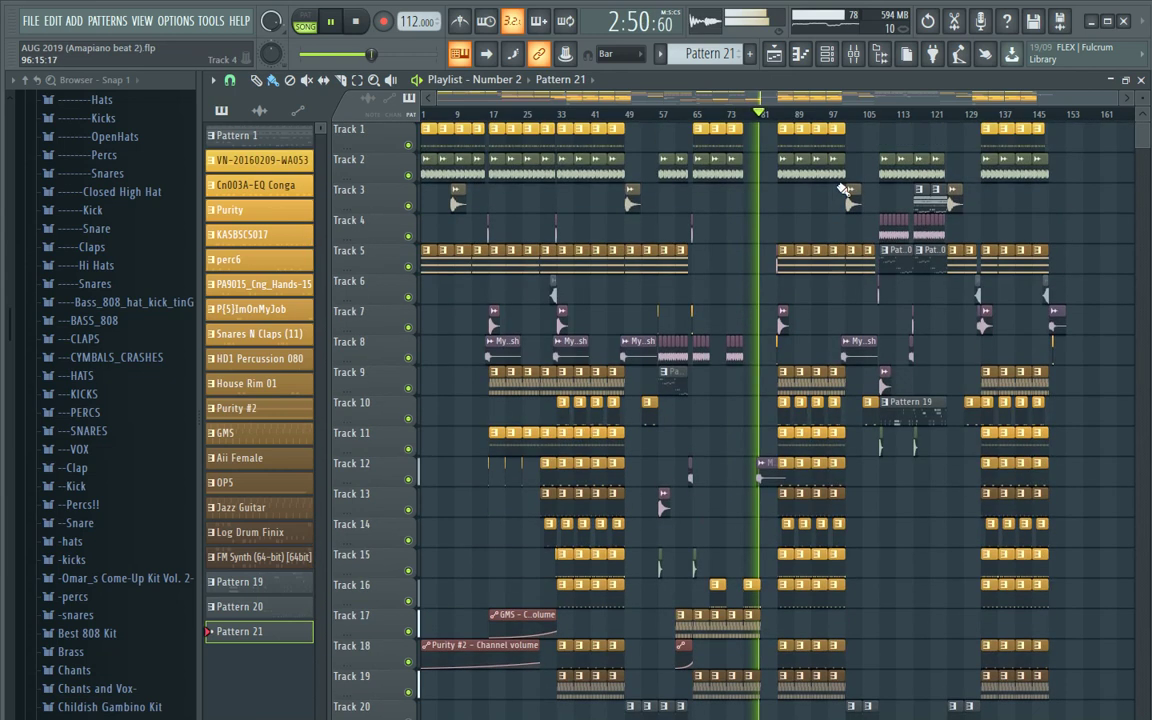
Step: Jump song playback ahead to just after bar 97 and look over the clips across the tracks from there
{"action": "left_click", "coordinate": [838, 114]}
{"action": "scroll", "coordinate": [928, 346], "scroll_direction": "down", "scroll_amount": 1}
{"action": "scroll", "coordinate": [928, 346], "scroll_direction": "down", "scroll_amount": 4}
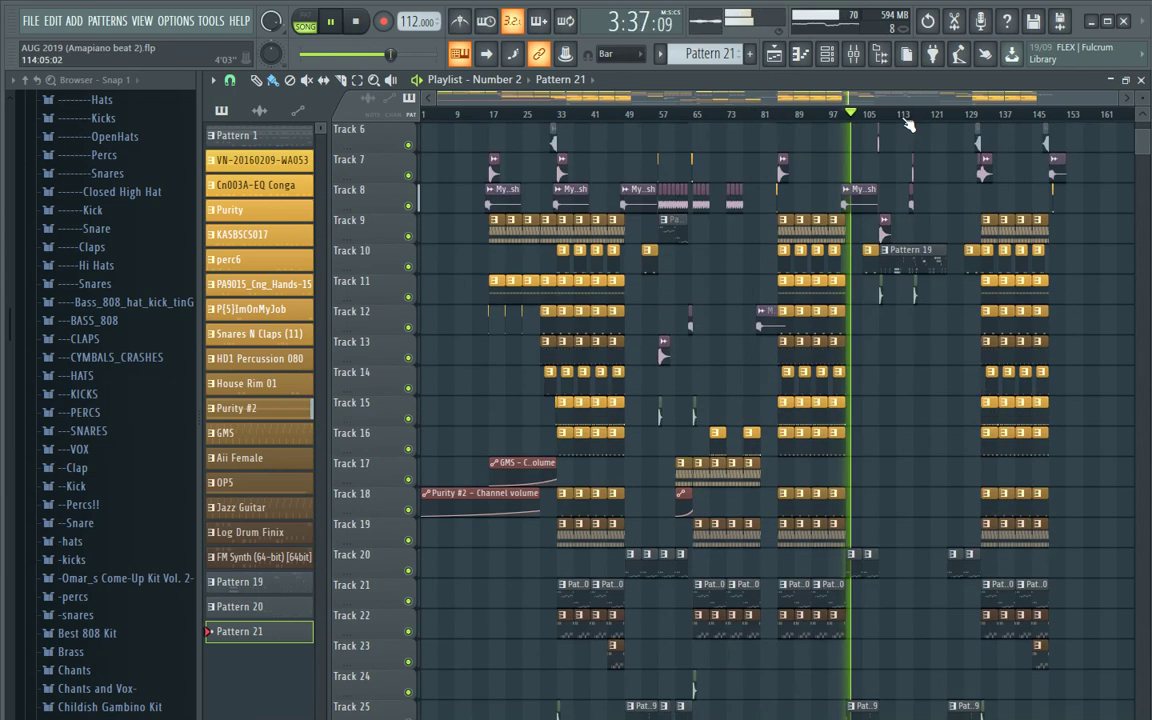
{"action": "scroll", "coordinate": [905, 122], "scroll_direction": "up", "scroll_amount": 2}
{"action": "scroll", "coordinate": [900, 300], "scroll_direction": "down", "scroll_amount": 4}
{"action": "scroll", "coordinate": [897, 425], "scroll_direction": "up", "scroll_amount": 9}
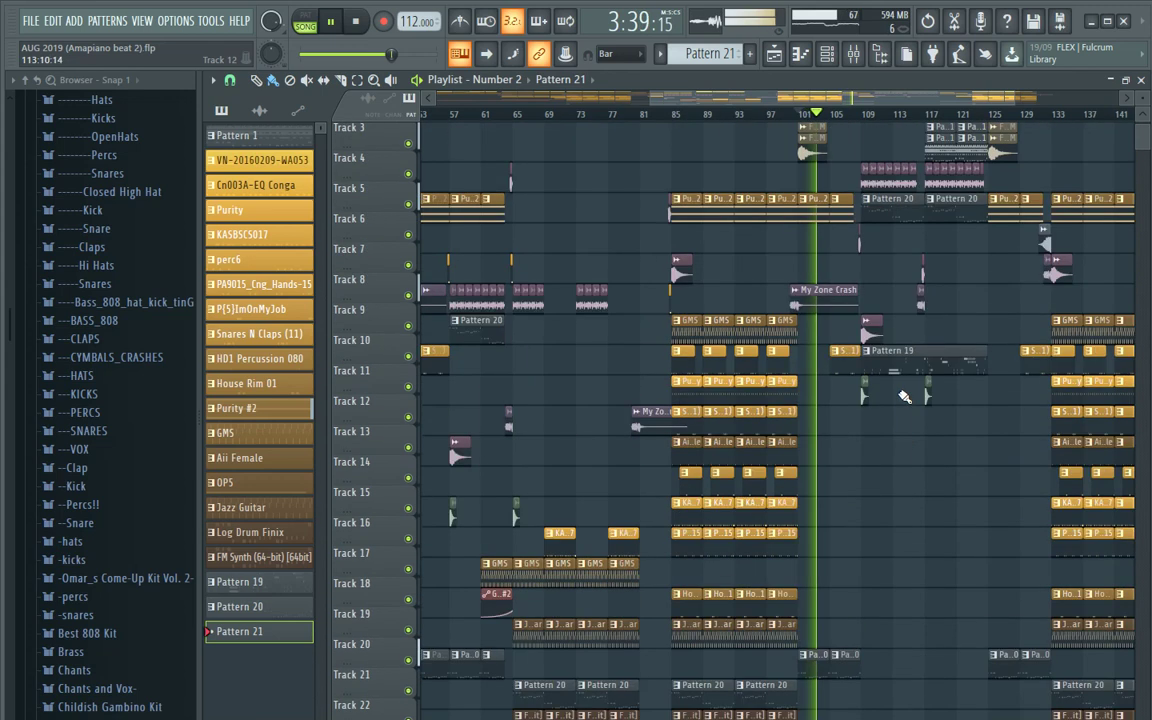
Step: Follow the playing song through the later part of the arrangement, keeping the section up to about bar 149 in view
{"action": "left_click_drag", "start_coordinate": [869, 101], "coordinate": [898, 104]}
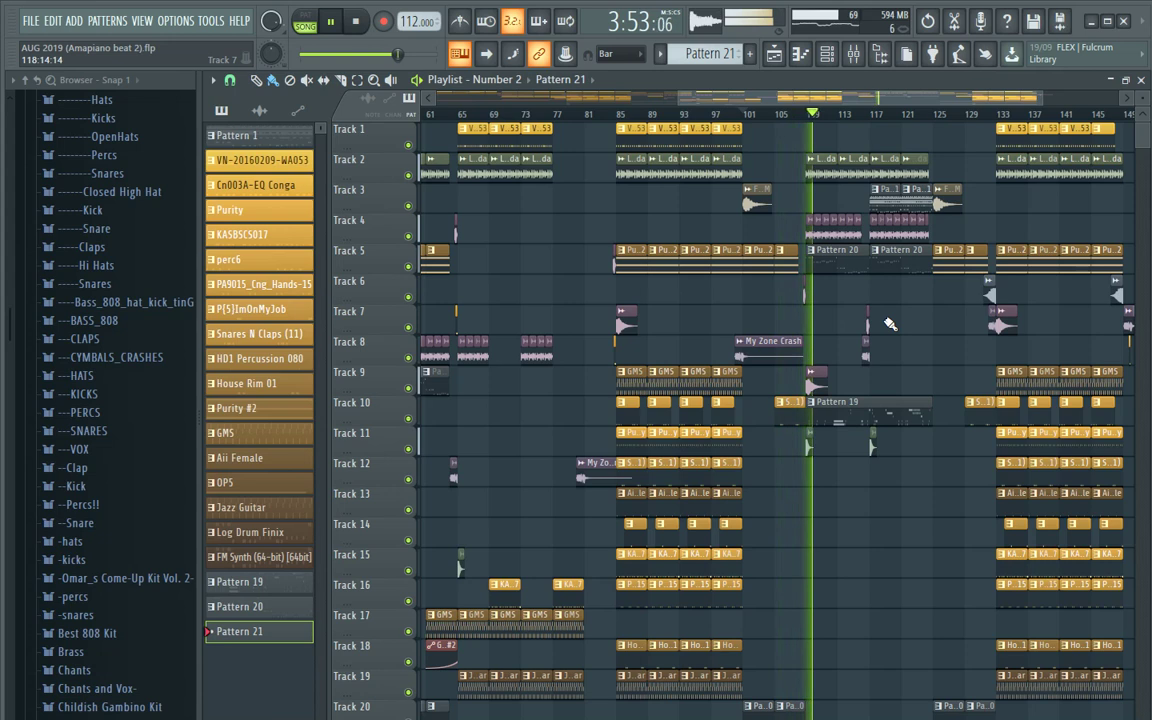
{"action": "scroll", "coordinate": [830, 94], "scroll_direction": "down", "scroll_amount": 1}
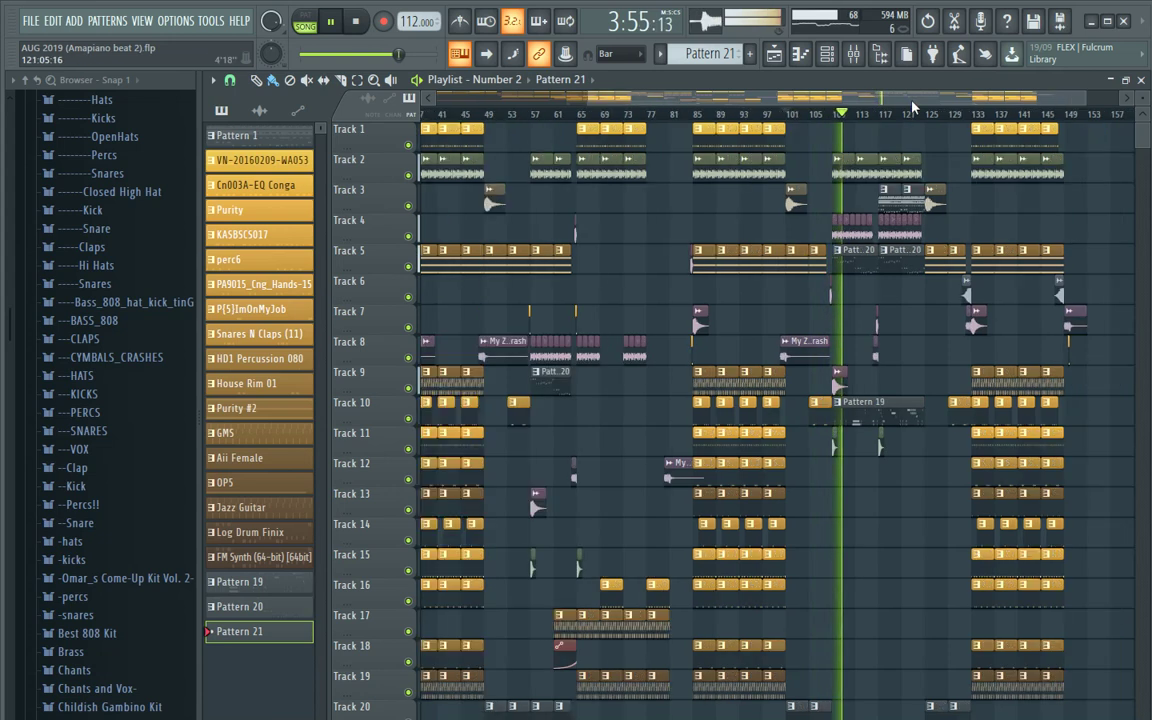
{"action": "scroll", "coordinate": [830, 94], "scroll_direction": "down", "scroll_amount": 1}
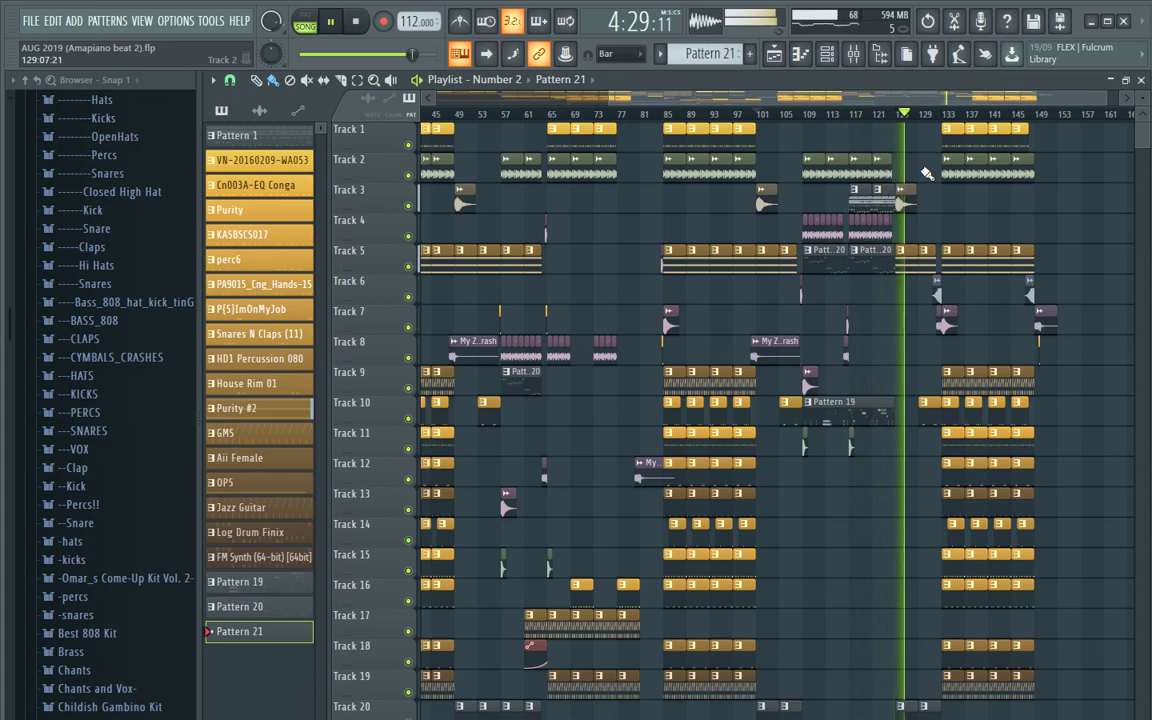
Step: Open the mixer, check the insert tracks and the Master effects during playback, and close it
{"action": "left_click", "coordinate": [858, 55]}
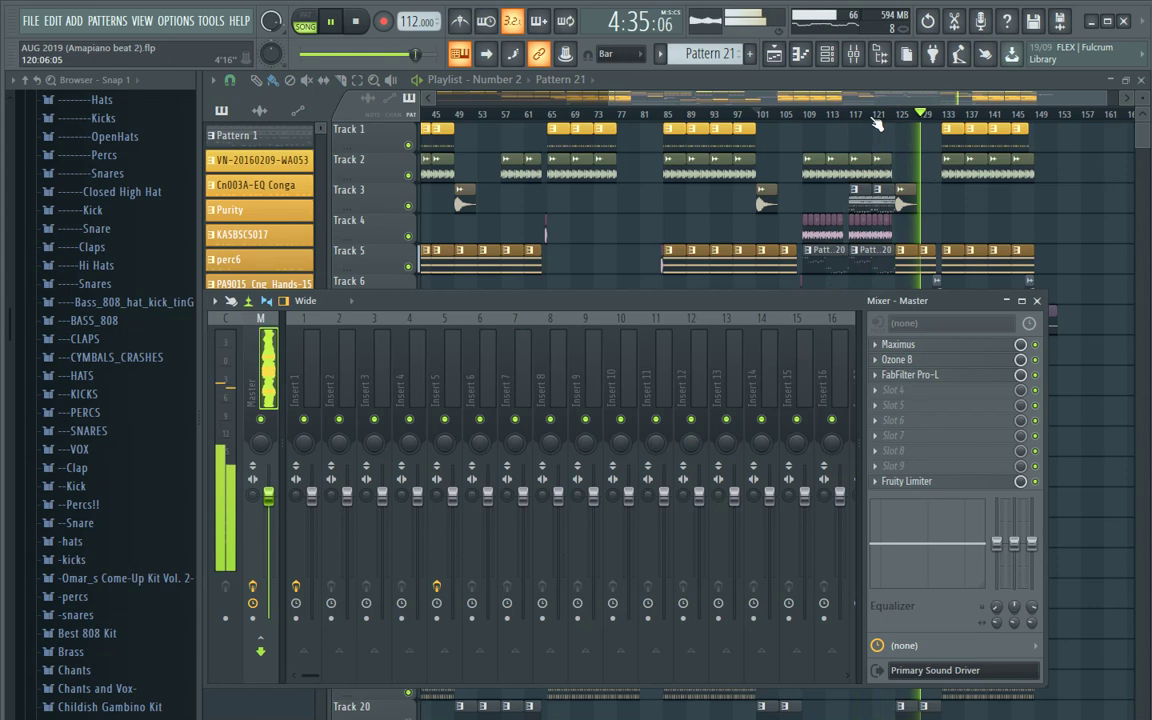
{"action": "scroll", "coordinate": [612, 378], "scroll_direction": "down", "scroll_amount": 2}
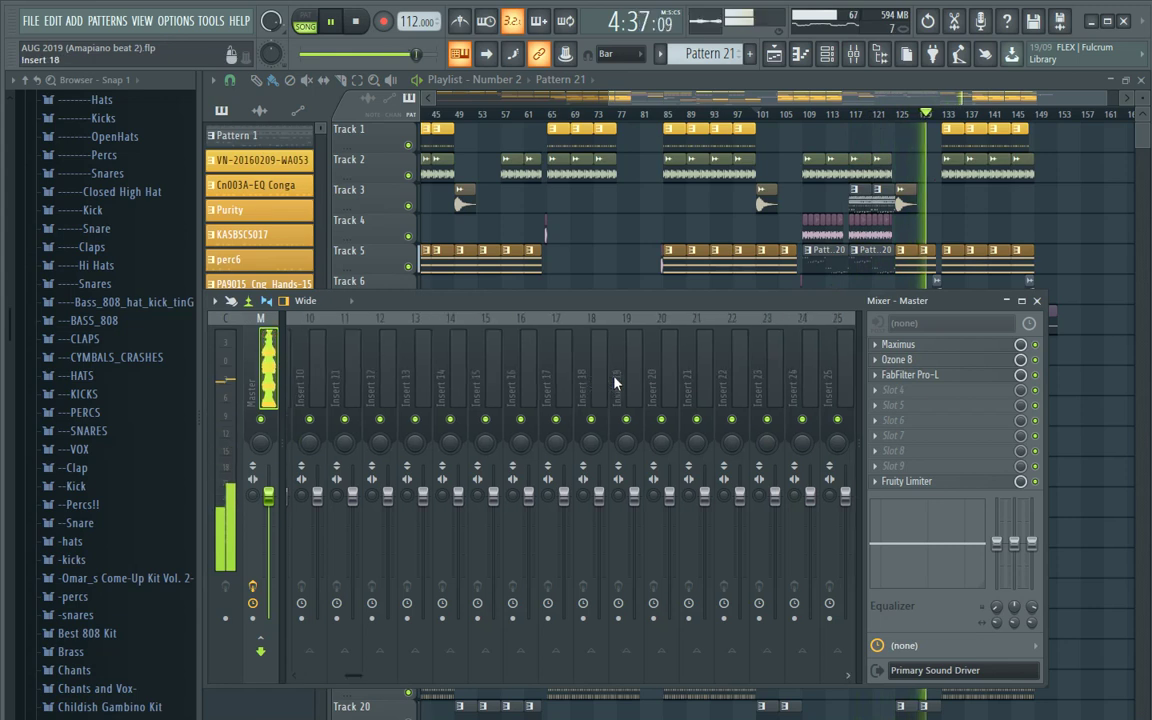
{"action": "scroll", "coordinate": [614, 382], "scroll_direction": "up", "scroll_amount": 1}
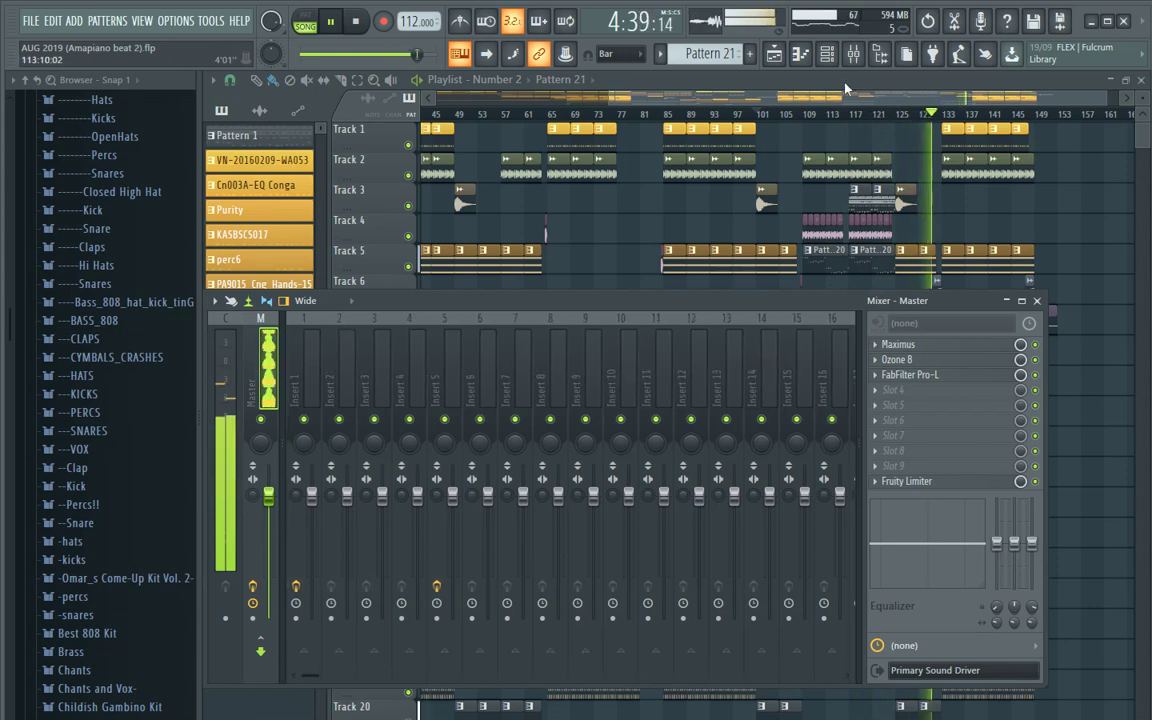
{"action": "key", "text": "F9"}
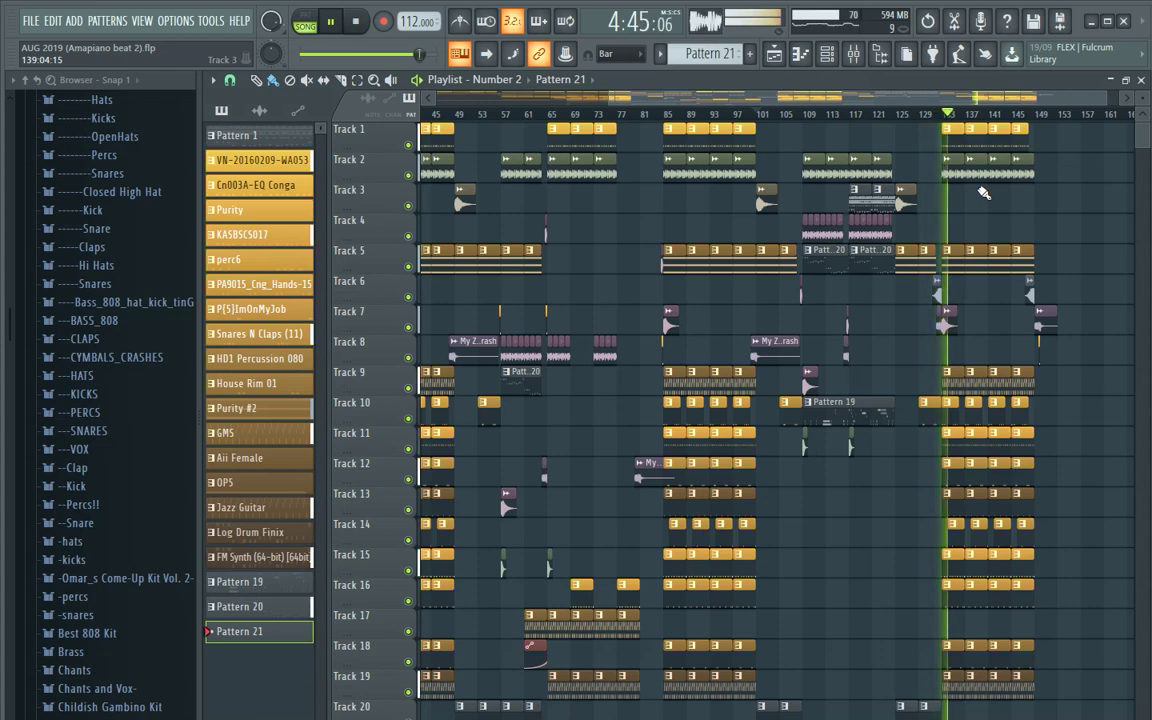
Step: Check the final section's clips from bar 133 on all tracks down to Track 24 and return to Track 1
{"action": "scroll", "coordinate": [984, 193], "scroll_direction": "down", "scroll_amount": 8}
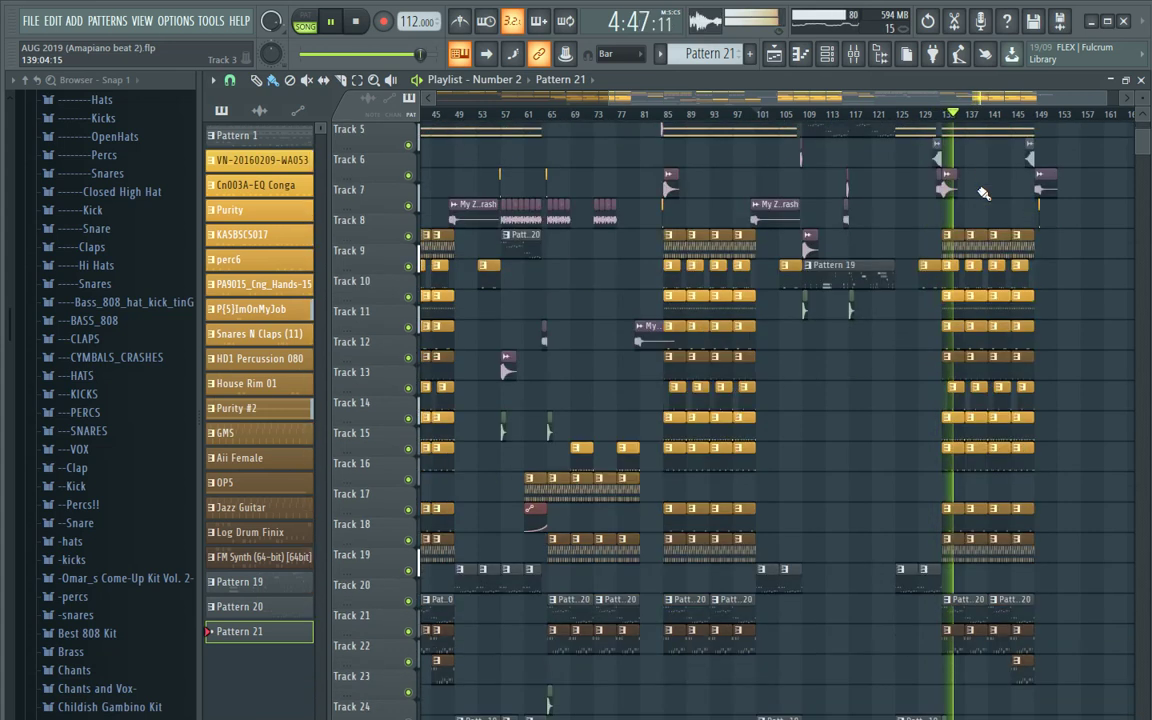
{"action": "scroll", "coordinate": [977, 218], "scroll_direction": "up", "scroll_amount": 8}
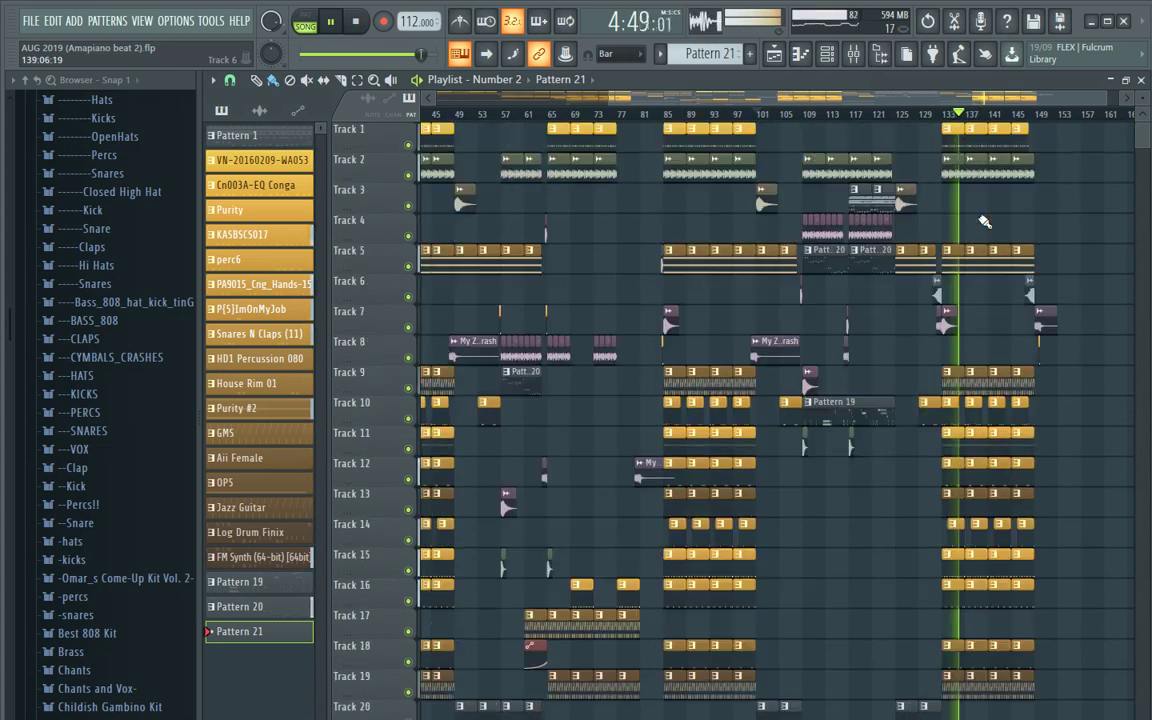